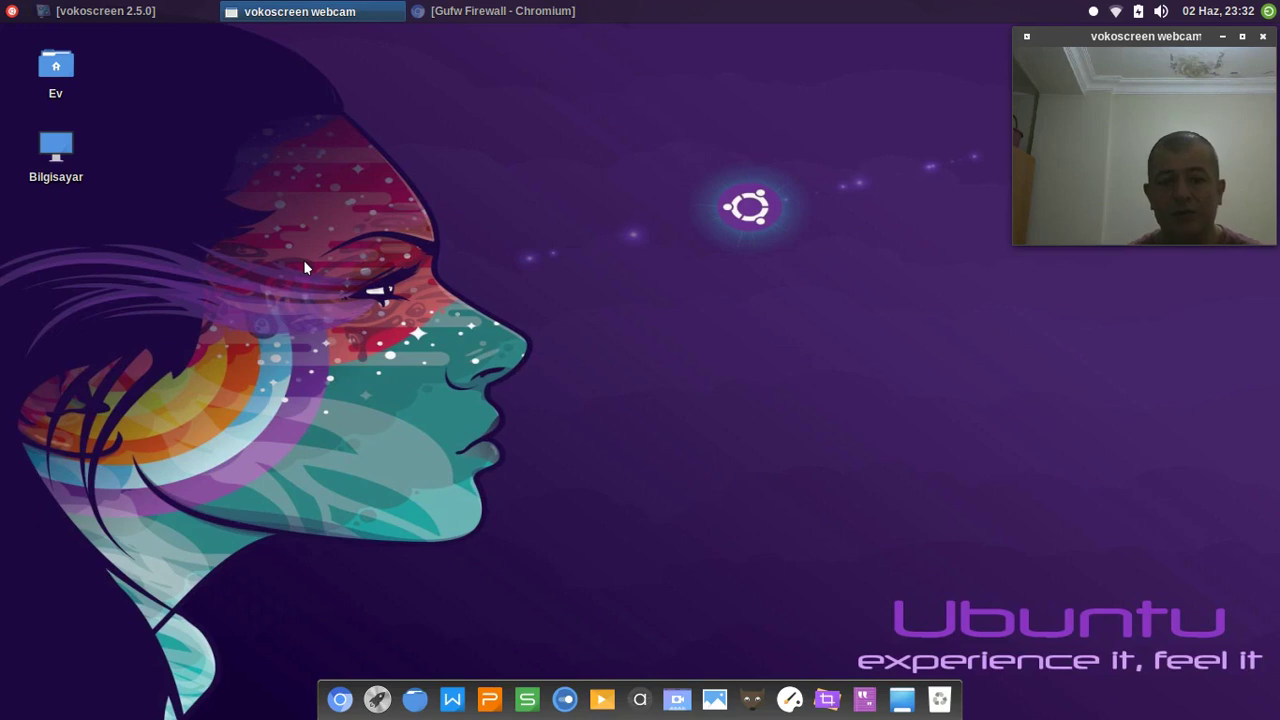
Switch to Chromium, look over the gufw.org page up to its Ubuntu Installer slide, and minimize the browser
{"action": "left_click", "coordinate": [513, 18]}
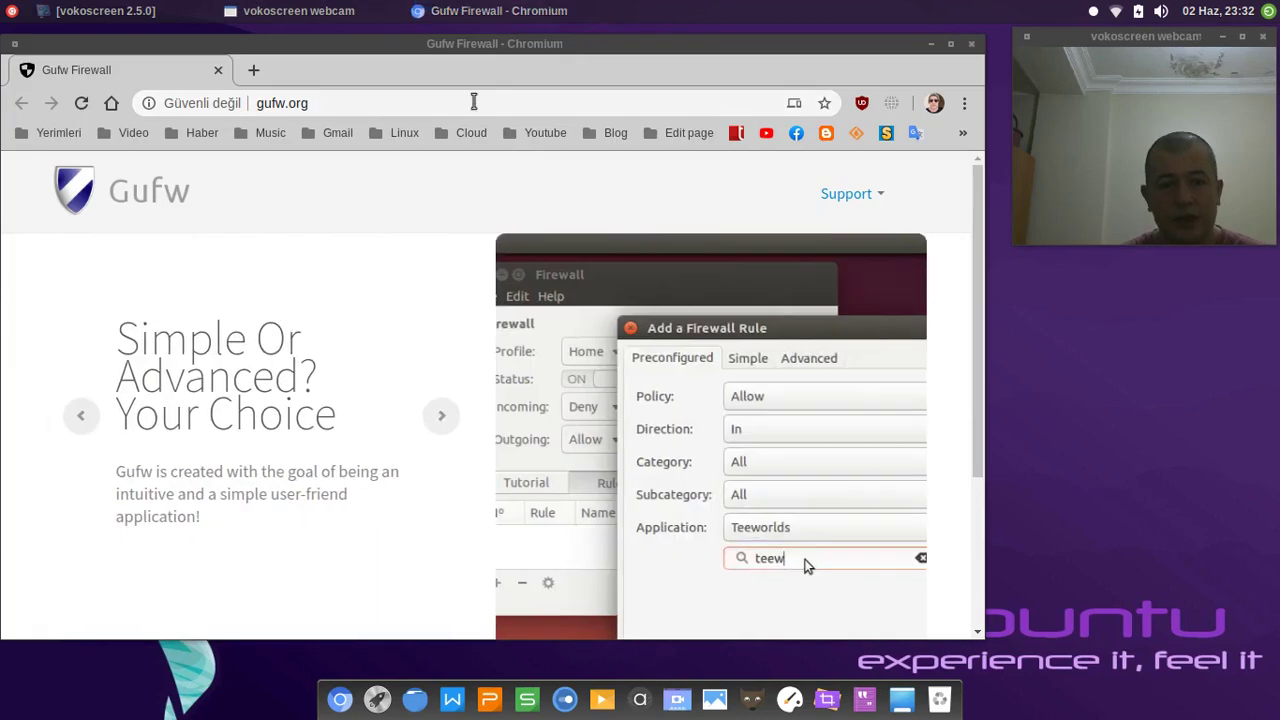
{"action": "left_click", "coordinate": [474, 102]}
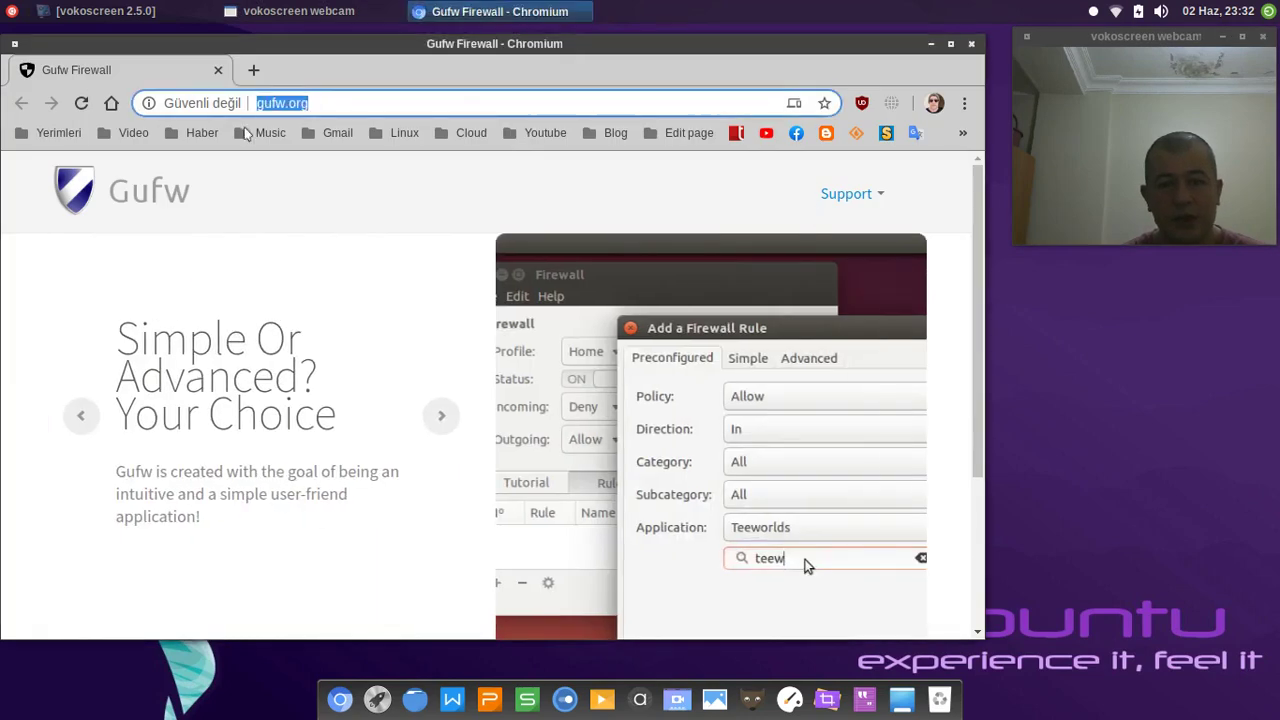
{"action": "left_click", "coordinate": [980, 244]}
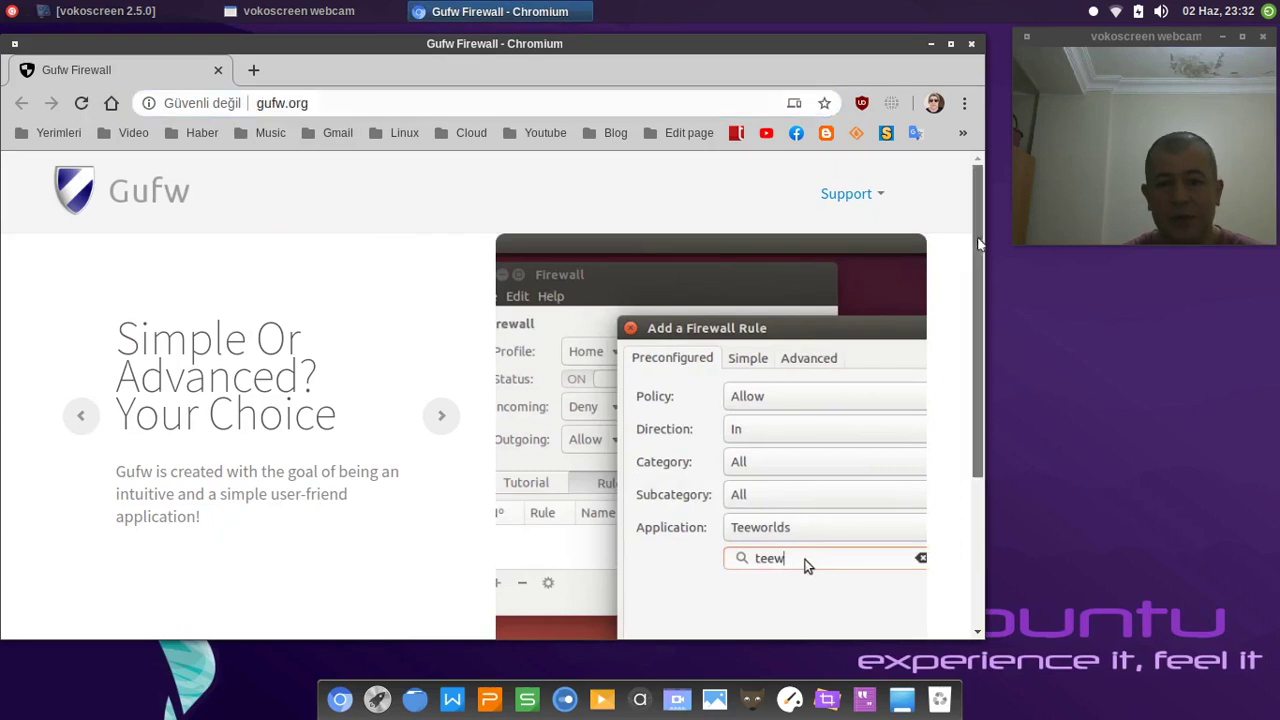
{"action": "left_click_drag", "start_coordinate": [980, 244], "coordinate": [1032, 240]}
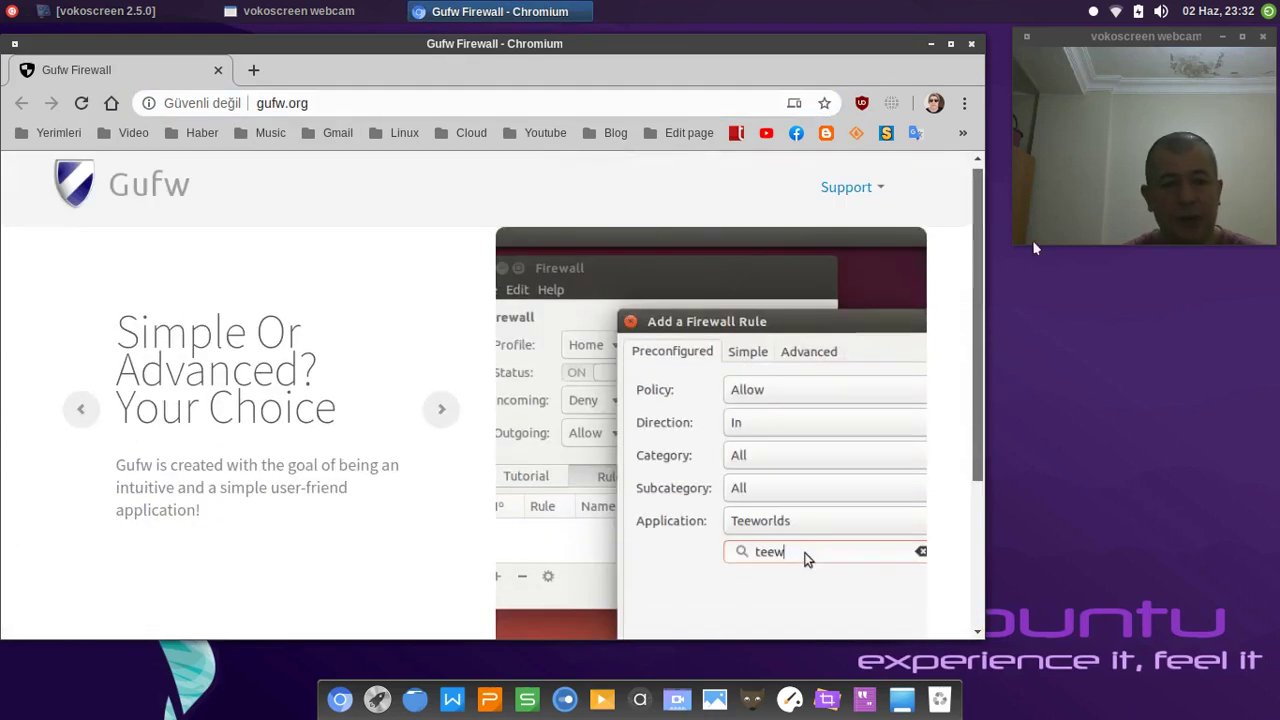
{"action": "left_click", "coordinate": [84, 410]}
{"action": "left_click", "coordinate": [86, 420]}
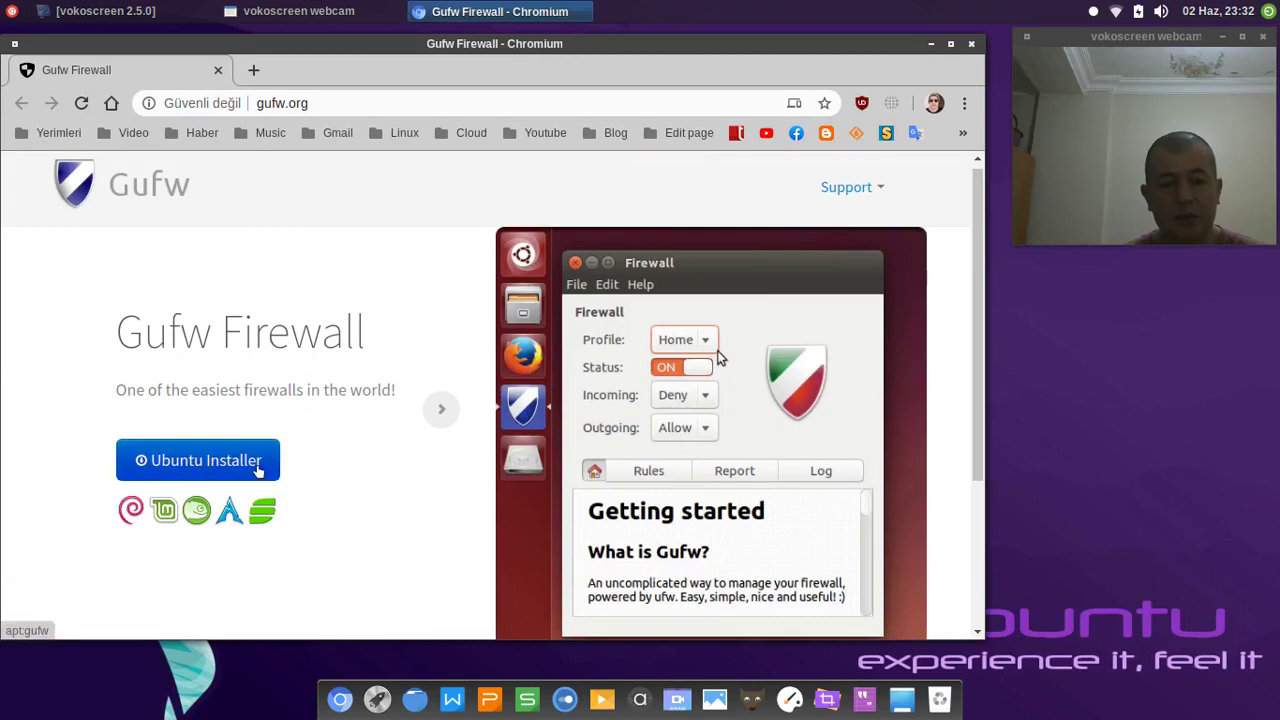
{"action": "left_click", "coordinate": [930, 44]}
Open a drop-down terminal and run "sudo apt-get install gufw"
{"action": "key", "text": "F12"}
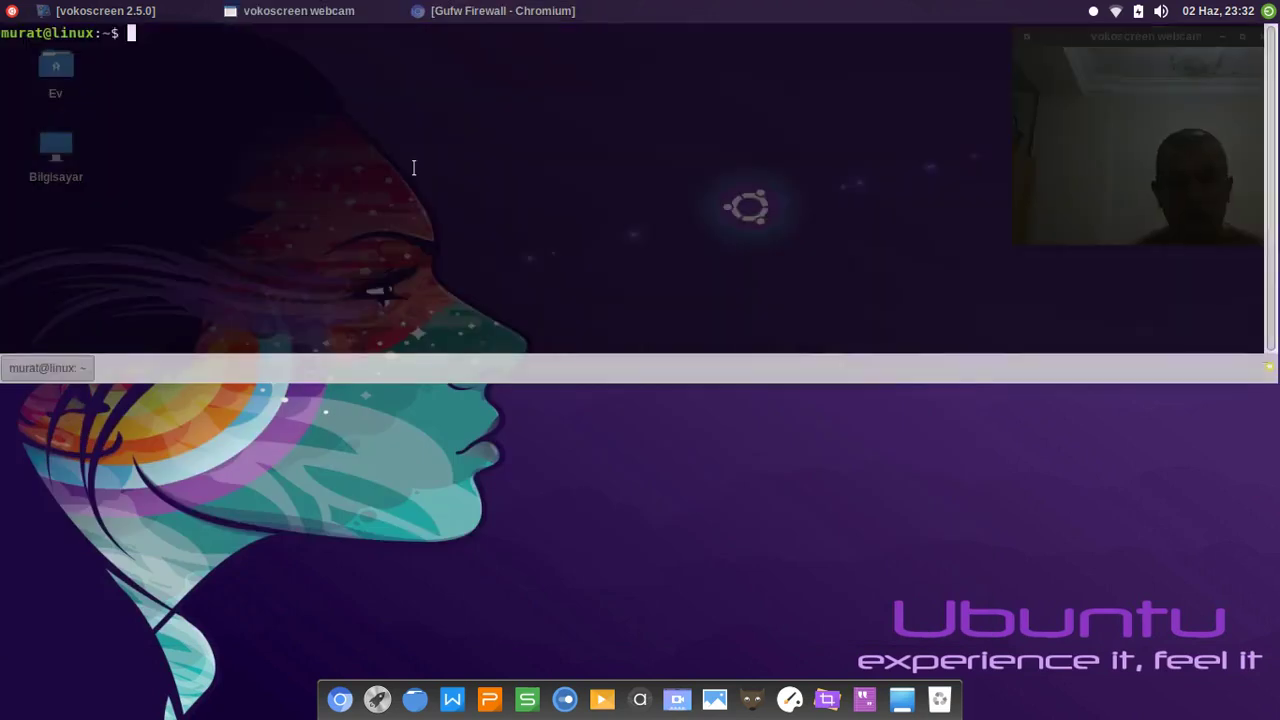
{"action": "type", "text": "sudo apt-"}
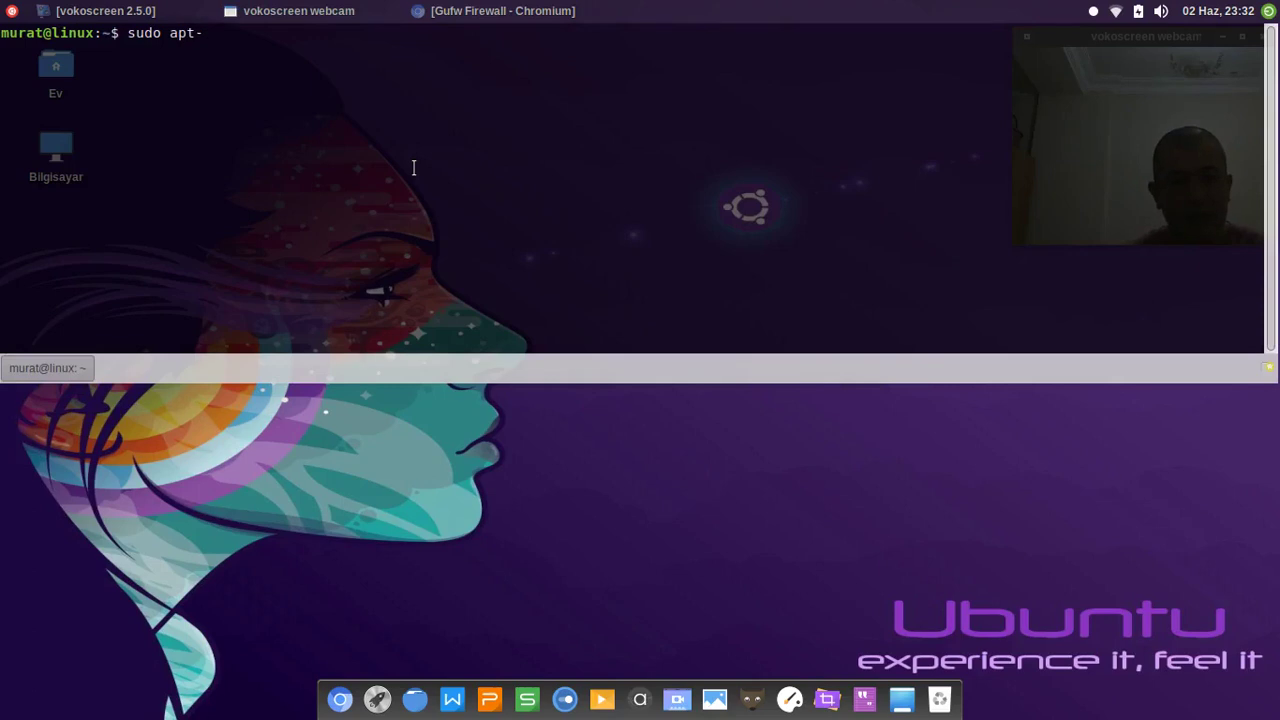
{"action": "type", "text": "get install gufw"}
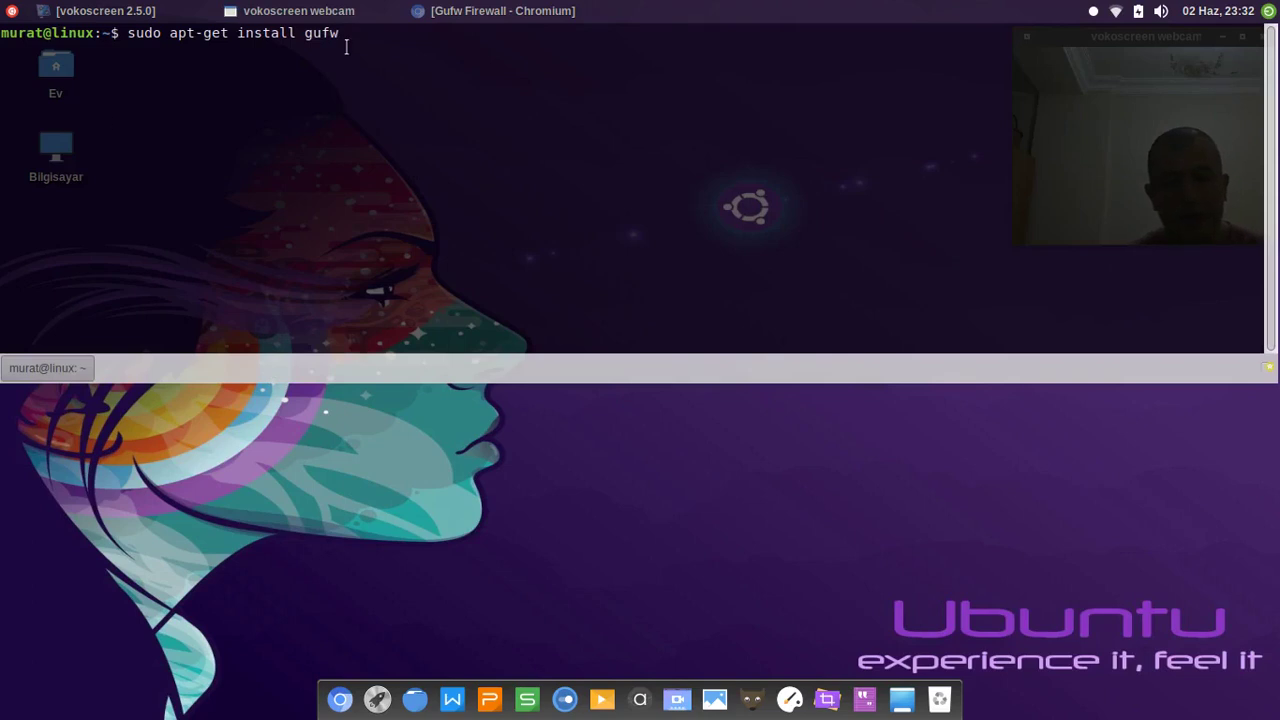
{"action": "left_click_drag", "start_coordinate": [342, 32], "coordinate": [215, 18]}
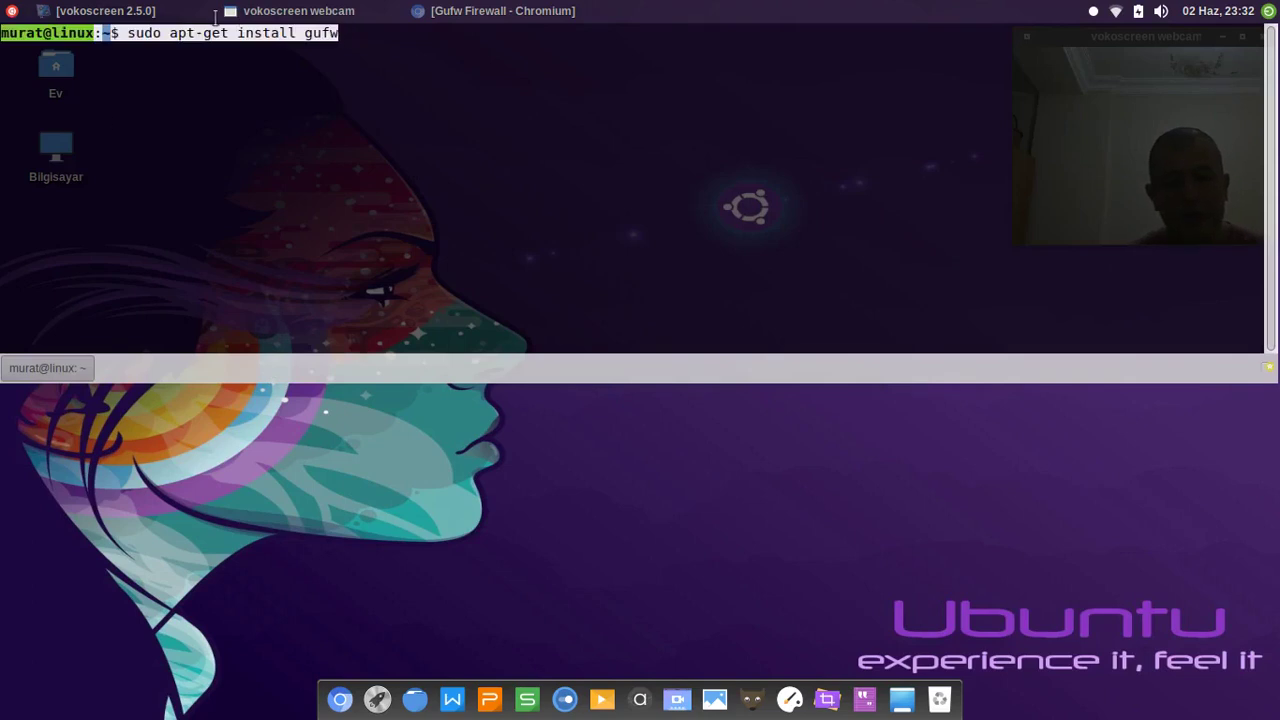
{"action": "left_click", "coordinate": [462, 72]}
{"action": "key", "text": "Return"}
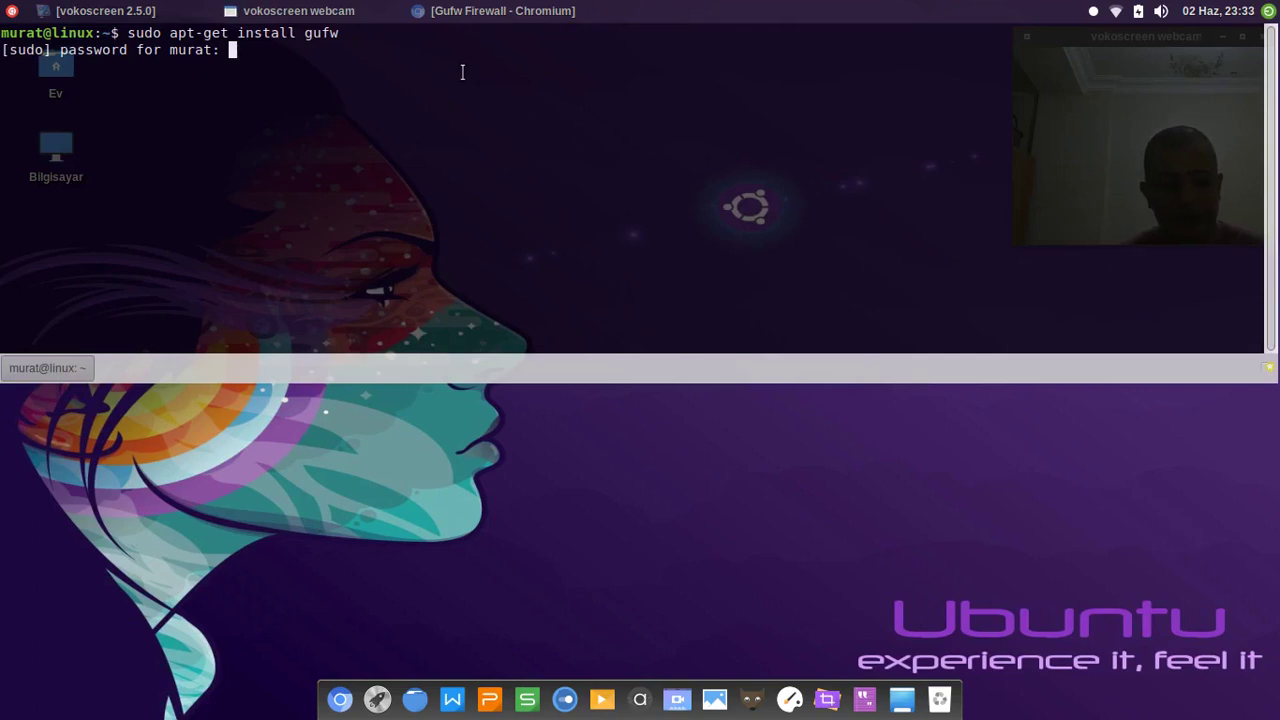
Abort the installation command at the password prompt, clear the terminal and exit it
{"action": "key", "text": "ctrl+c"}
{"action": "type", "text": "clear"}
{"action": "key", "text": "Return"}
{"action": "type", "text": "e"}
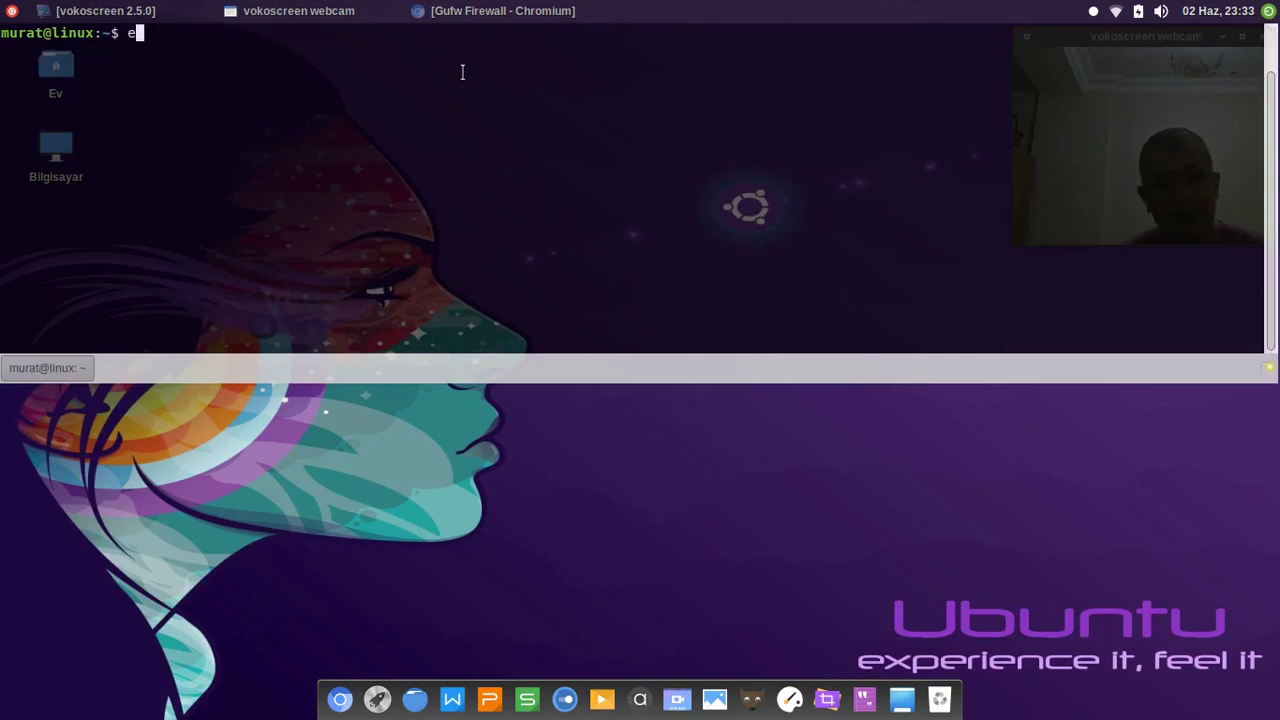
{"action": "type", "text": "xit"}
{"action": "key", "text": "Return"}
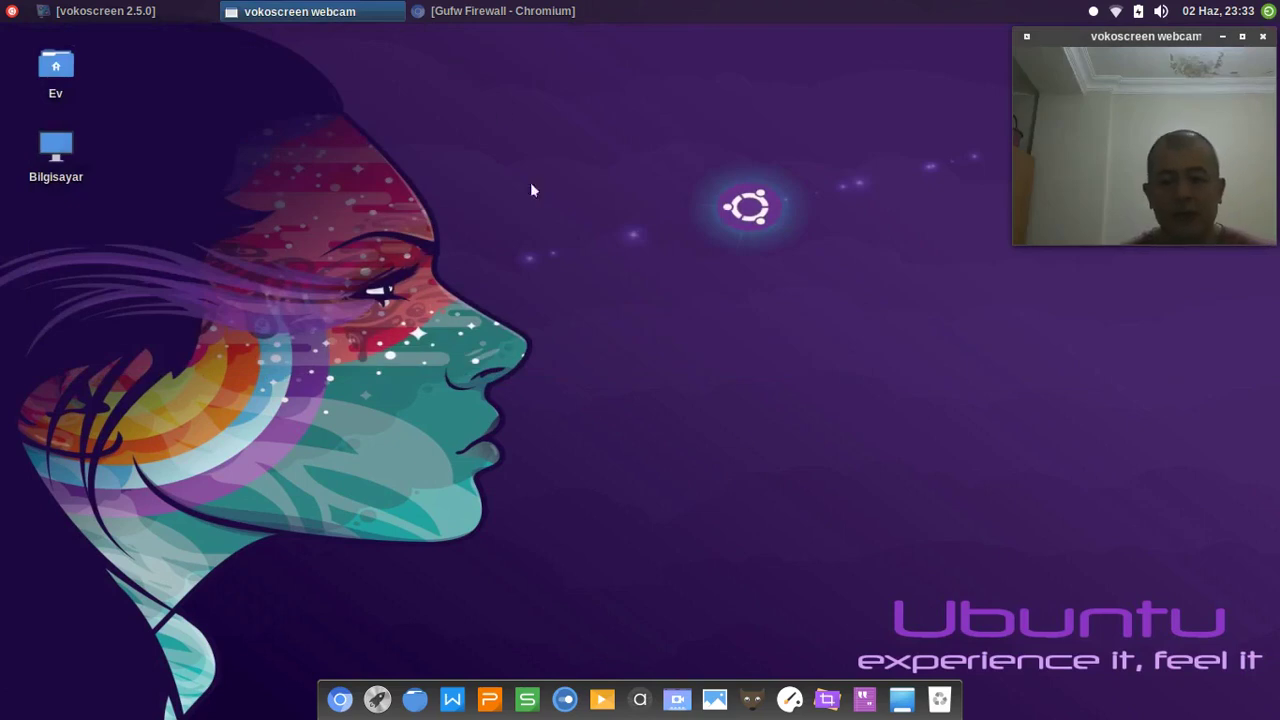
Launch Güvenlik Duvarı Yapılandırması from the system settings (Ayarlar) and authenticate with the account password
{"action": "left_click", "coordinate": [565, 699]}
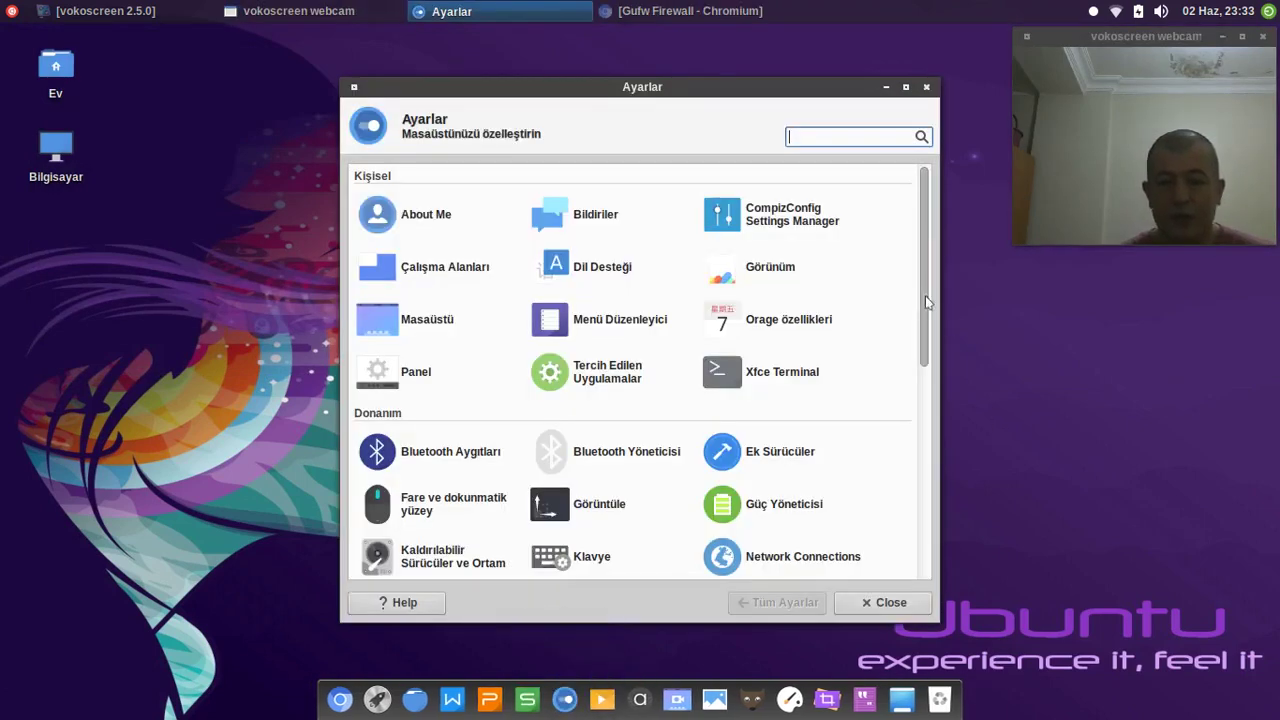
{"action": "left_click_drag", "start_coordinate": [925, 296], "coordinate": [935, 465]}
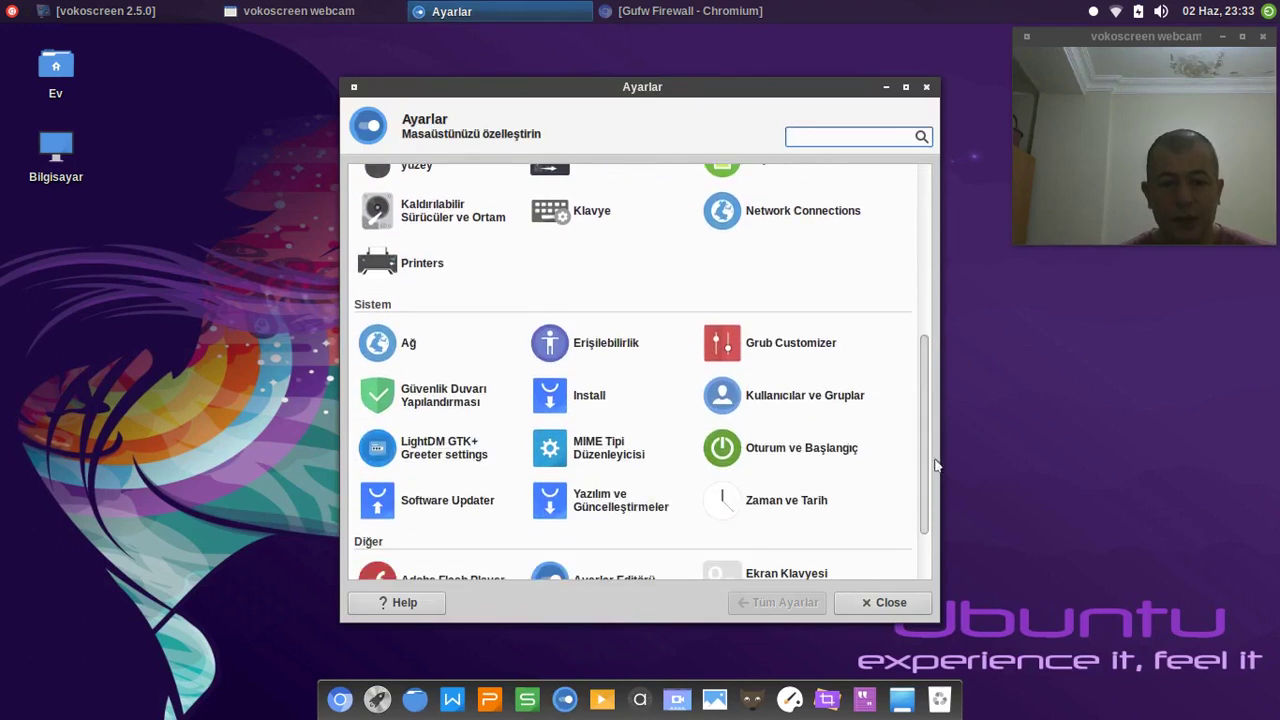
{"action": "left_click", "coordinate": [447, 402]}
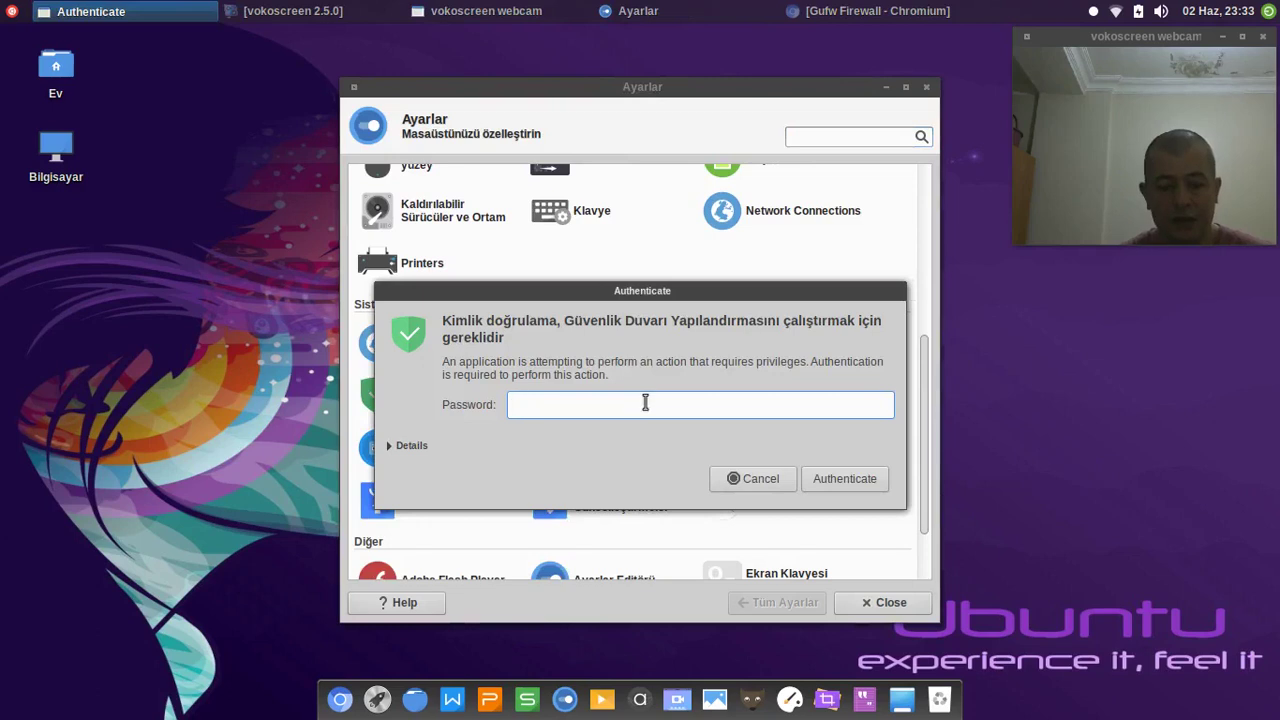
{"action": "type", "text": "a"}
{"action": "key", "text": "Return"}
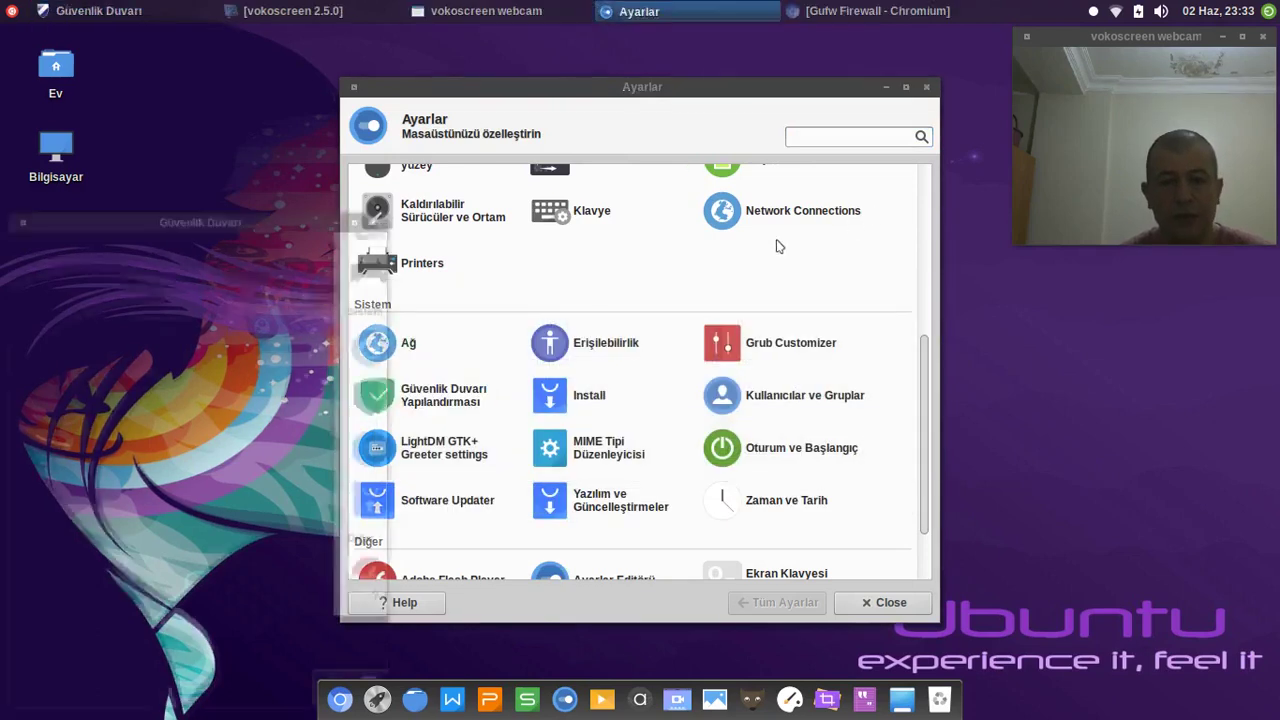
Move the firewall window clear and examine the name and version in its About dialog, closing it when done
{"action": "left_click_drag", "start_coordinate": [267, 211], "coordinate": [689, 49]}
{"action": "left_click", "coordinate": [558, 72]}
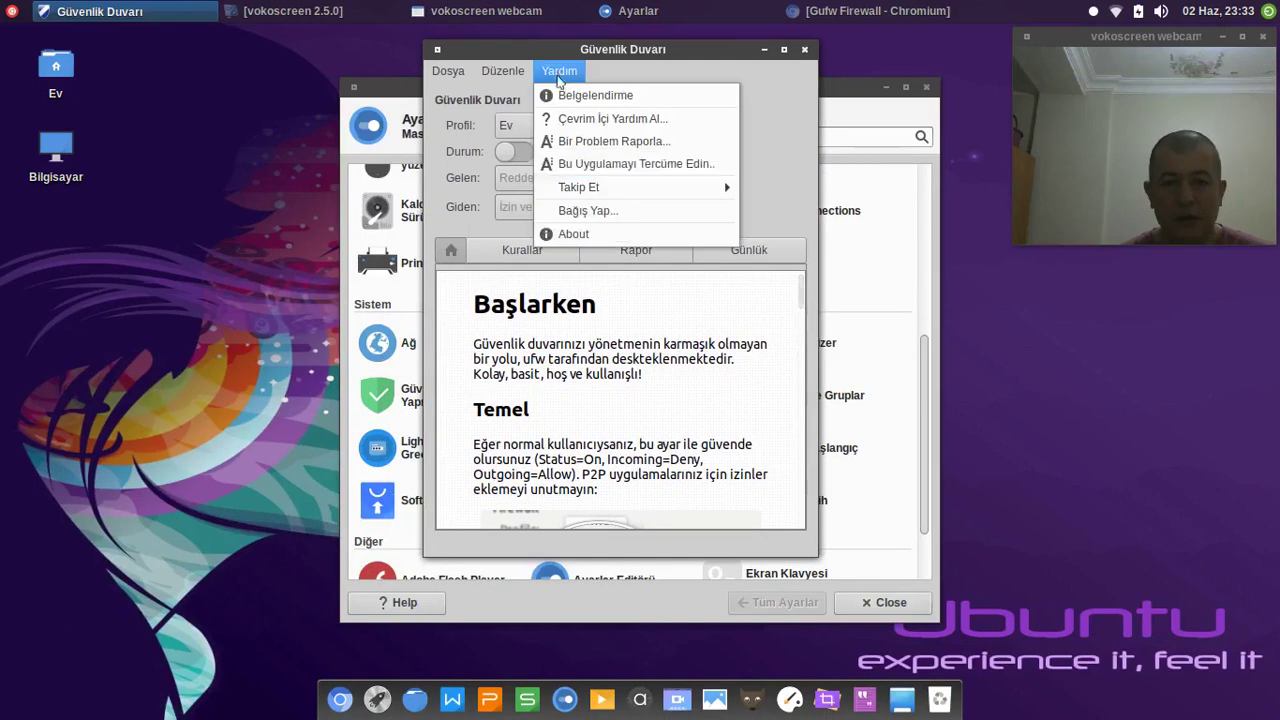
{"action": "left_click", "coordinate": [612, 231]}
{"action": "left_click_drag", "start_coordinate": [694, 297], "coordinate": [529, 297]}
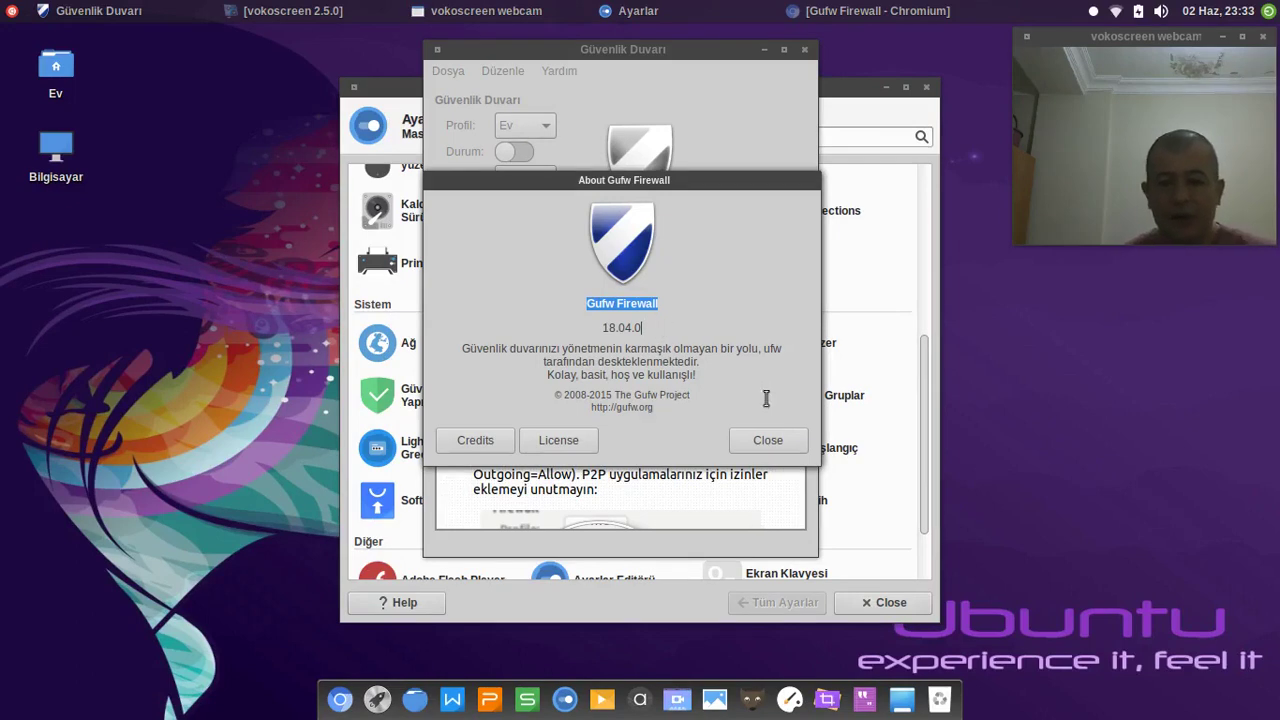
{"action": "left_click", "coordinate": [767, 440]}
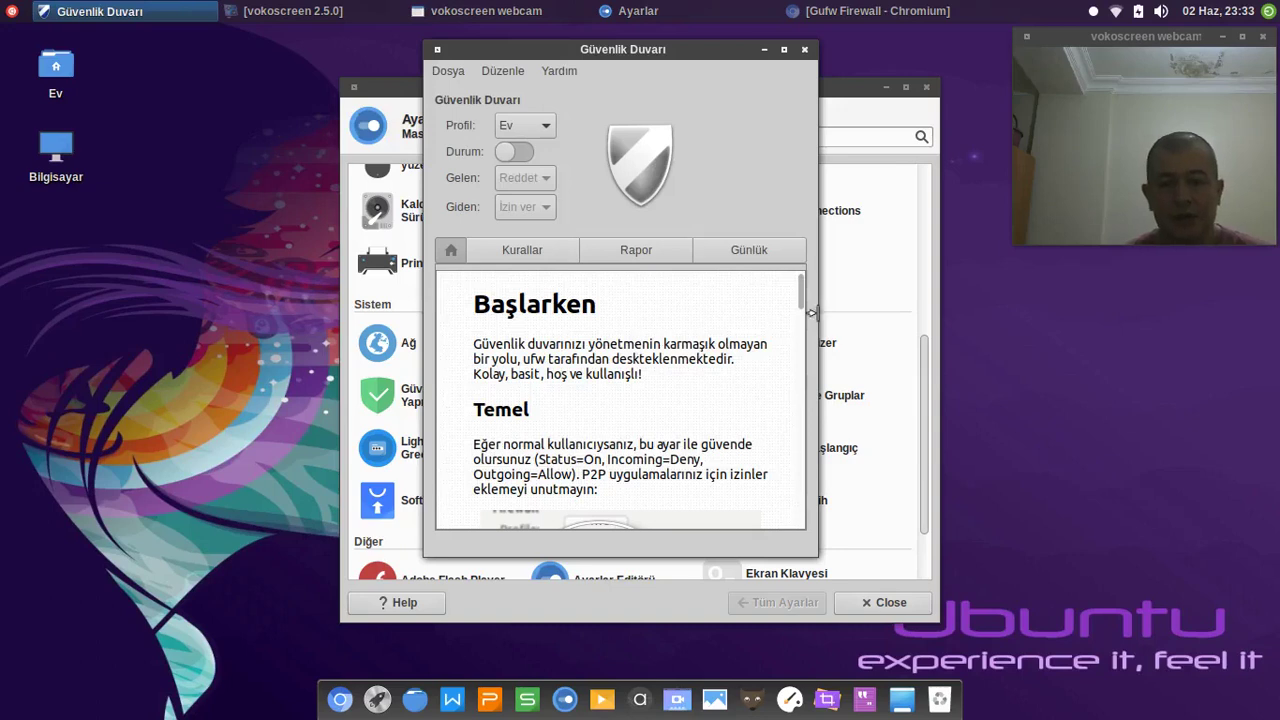
Keep the firewall profile at Ev and turn the firewall status (Durum) on
{"action": "left_click", "coordinate": [521, 131]}
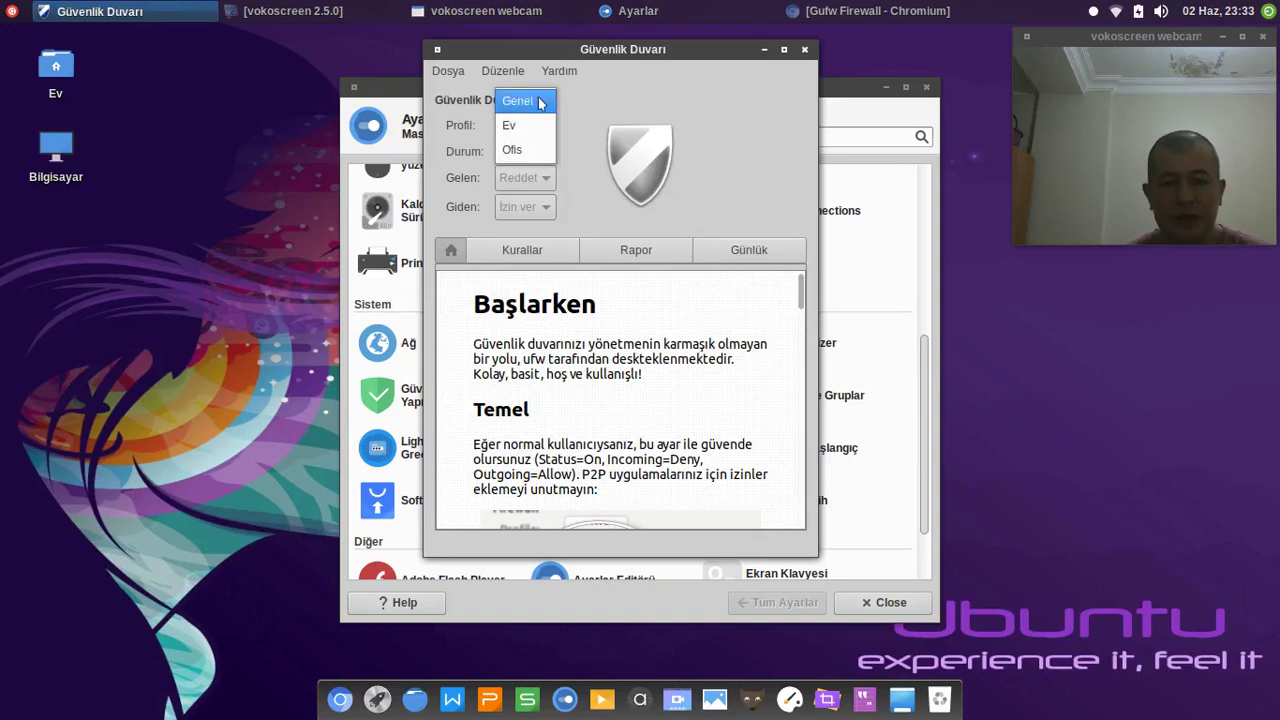
{"action": "left_click", "coordinate": [522, 125]}
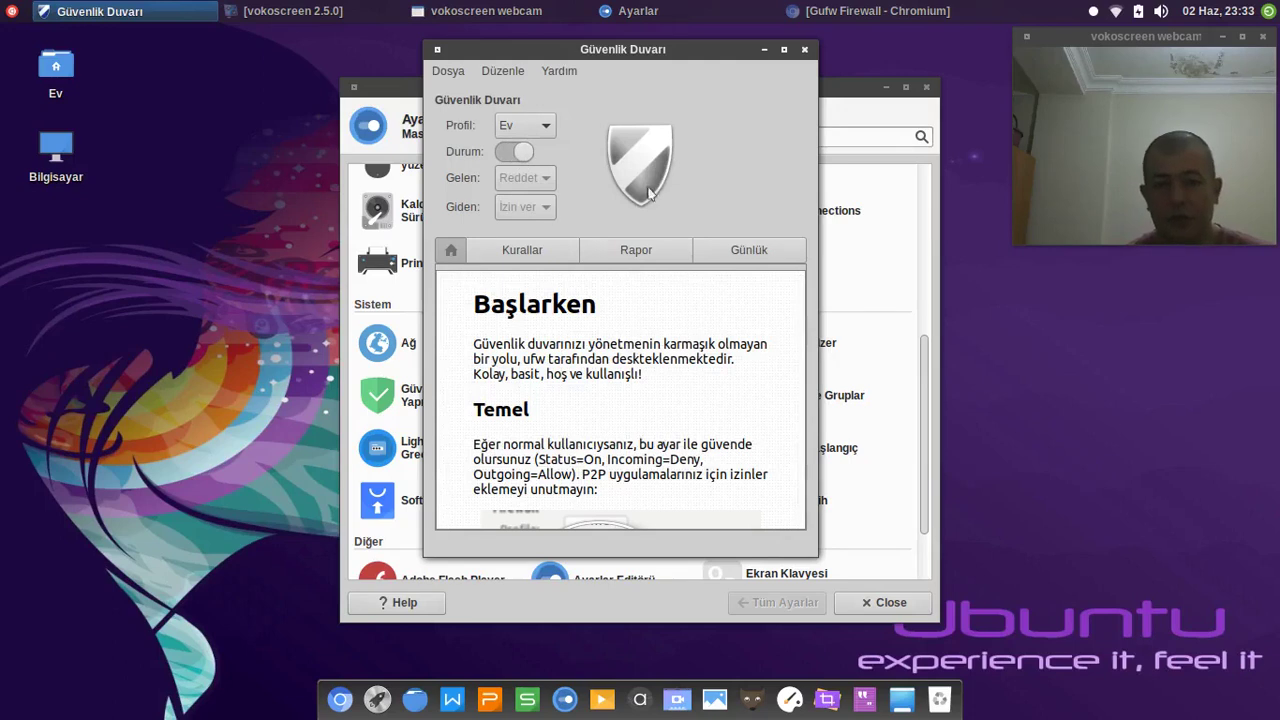
{"action": "left_click", "coordinate": [512, 148]}
{"action": "left_click_drag", "start_coordinate": [580, 50], "coordinate": [556, 44]}
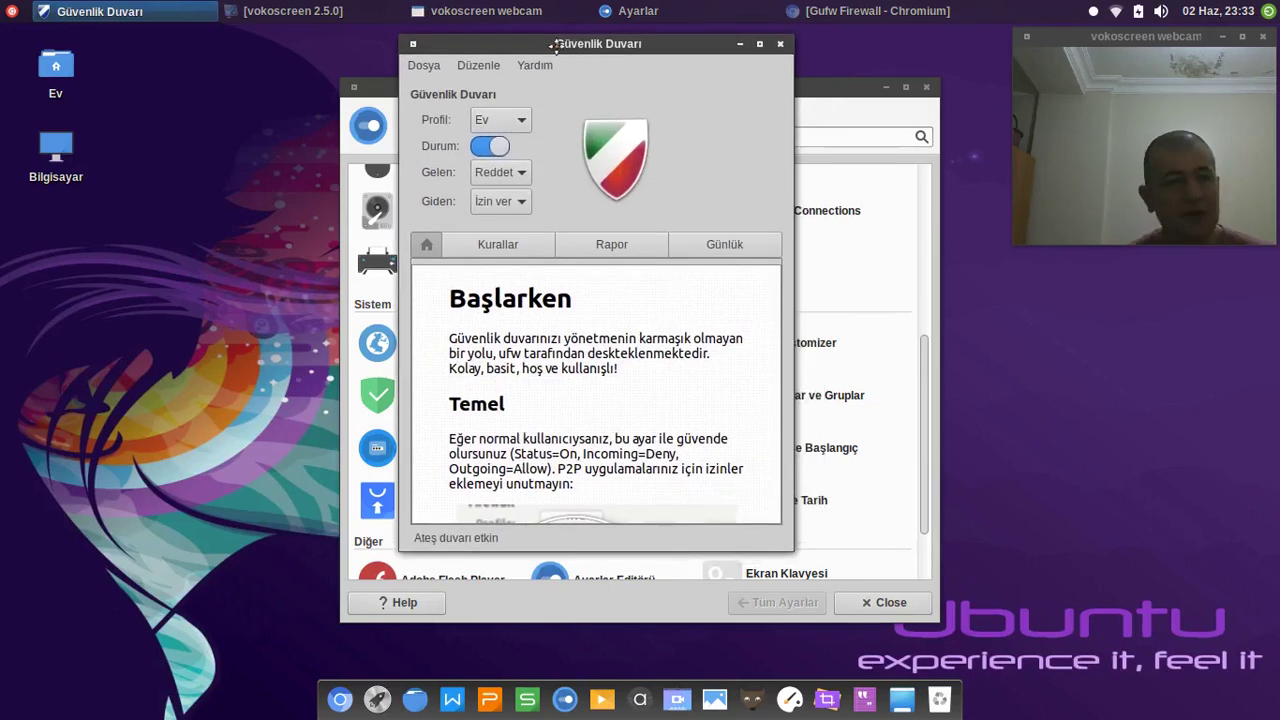
Open the home folder in the file manager, select all its items, clear the selection and close the folder
{"action": "double_click", "coordinate": [56, 70]}
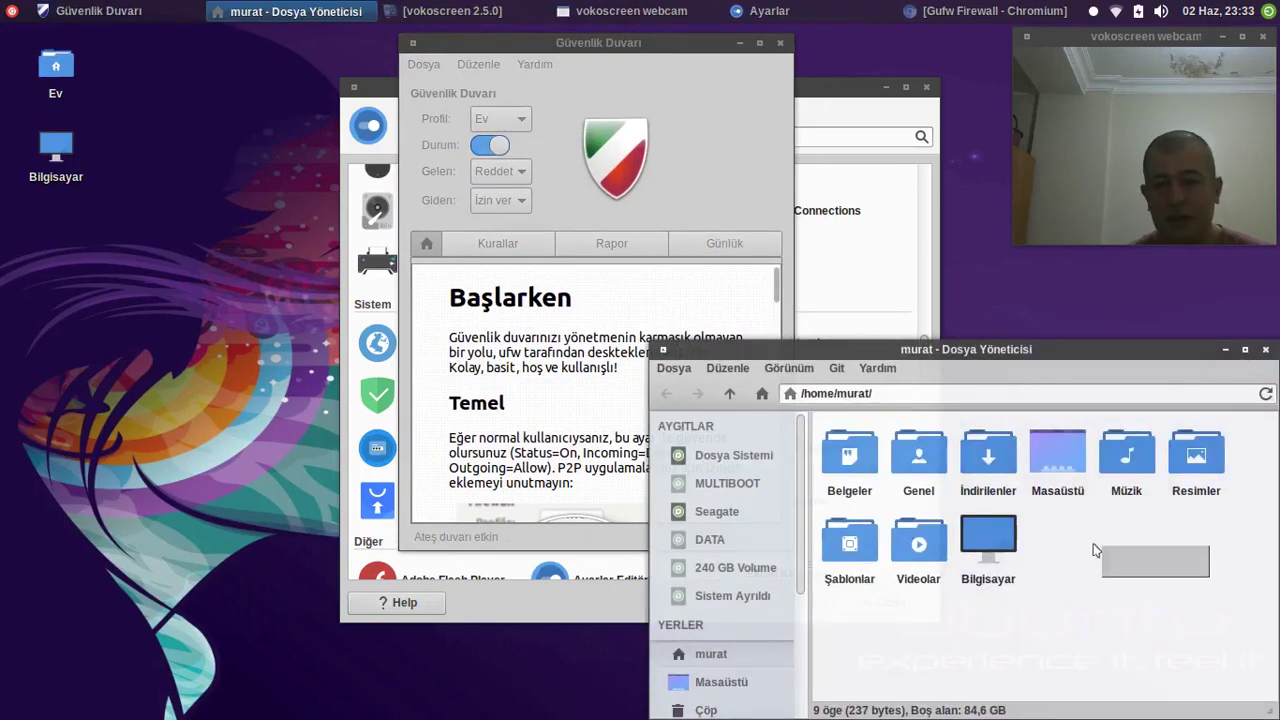
{"action": "key", "text": "ctrl+a"}
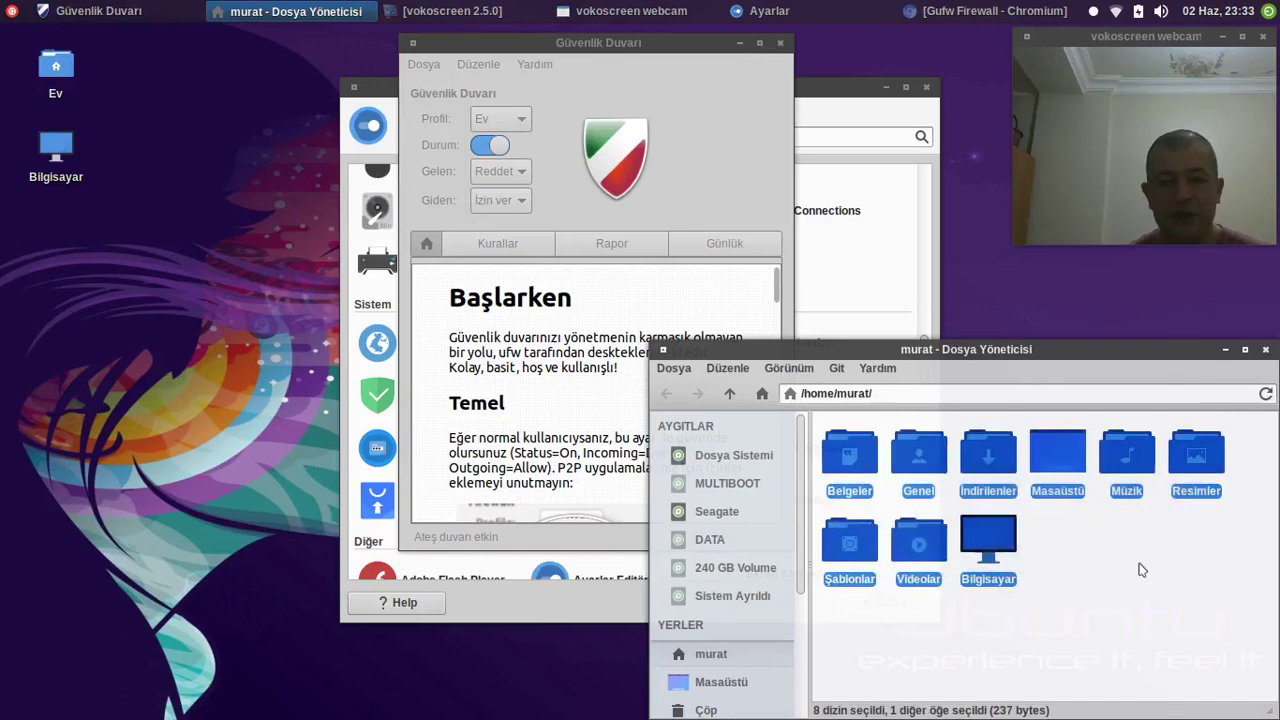
{"action": "left_click", "coordinate": [1141, 567]}
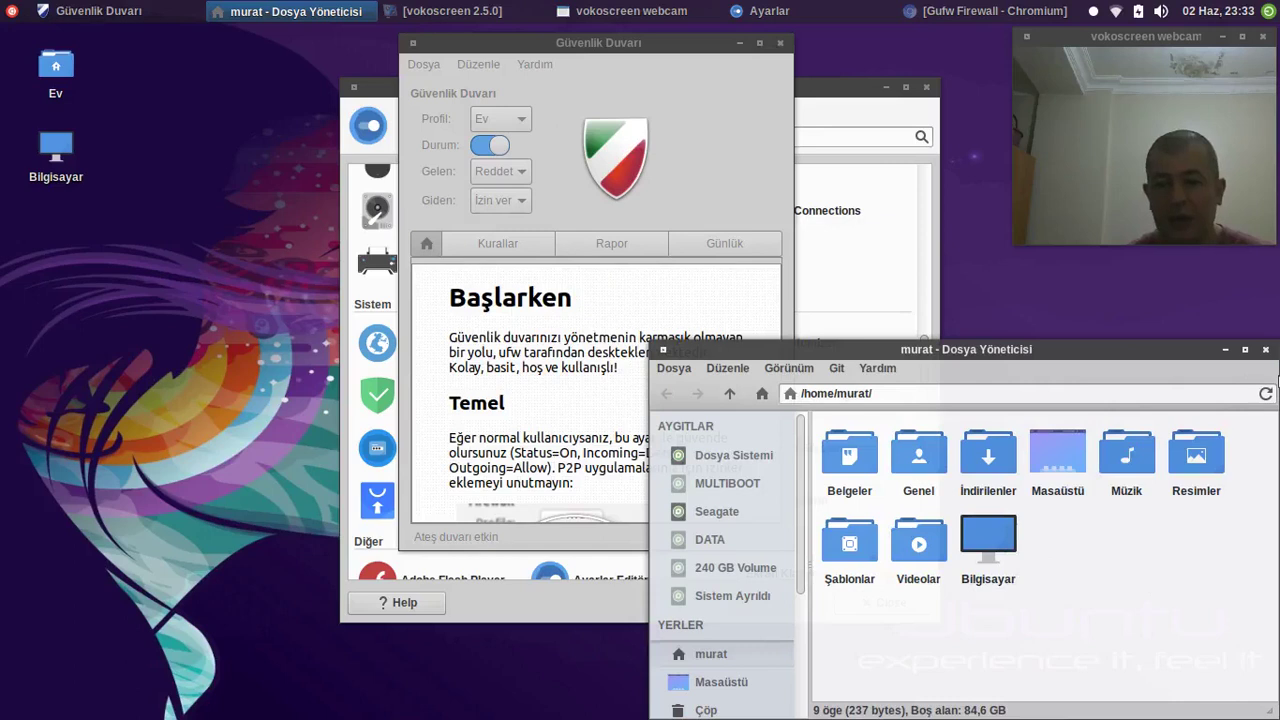
{"action": "left_click", "coordinate": [1267, 351]}
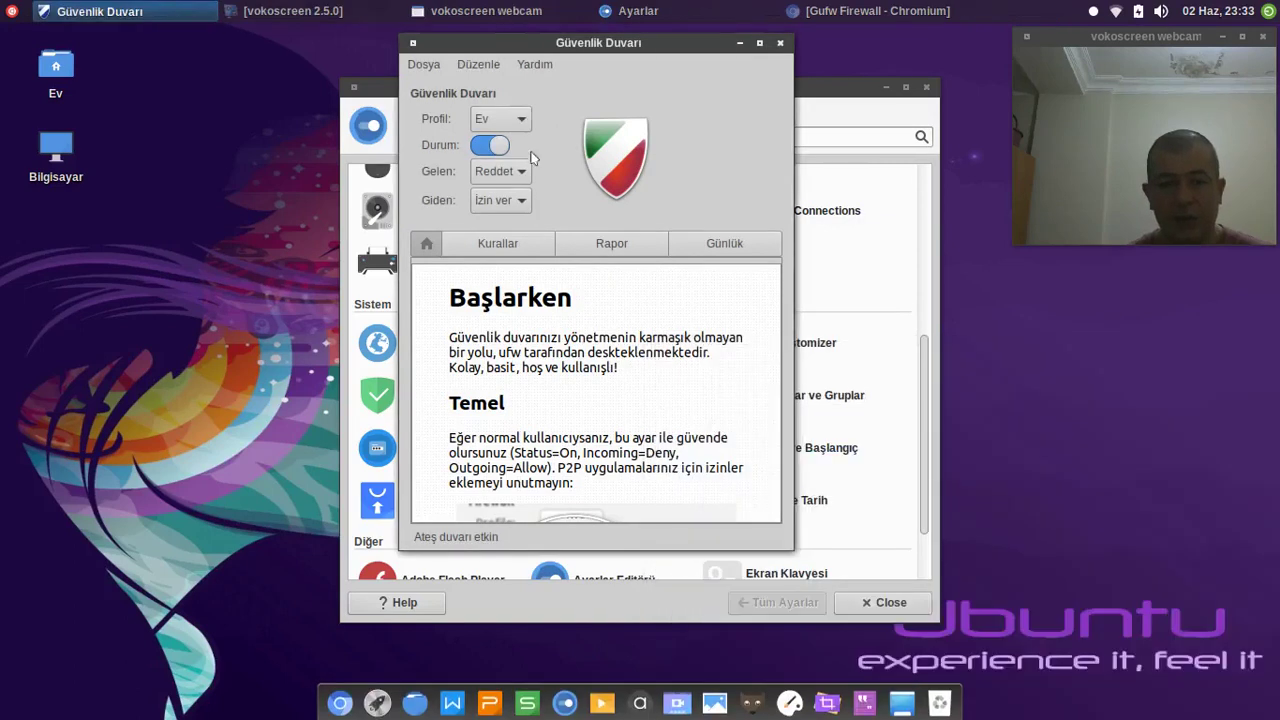
Choose the Ev profile again and turn the firewall status (Durum) off
{"action": "left_click", "coordinate": [497, 125]}
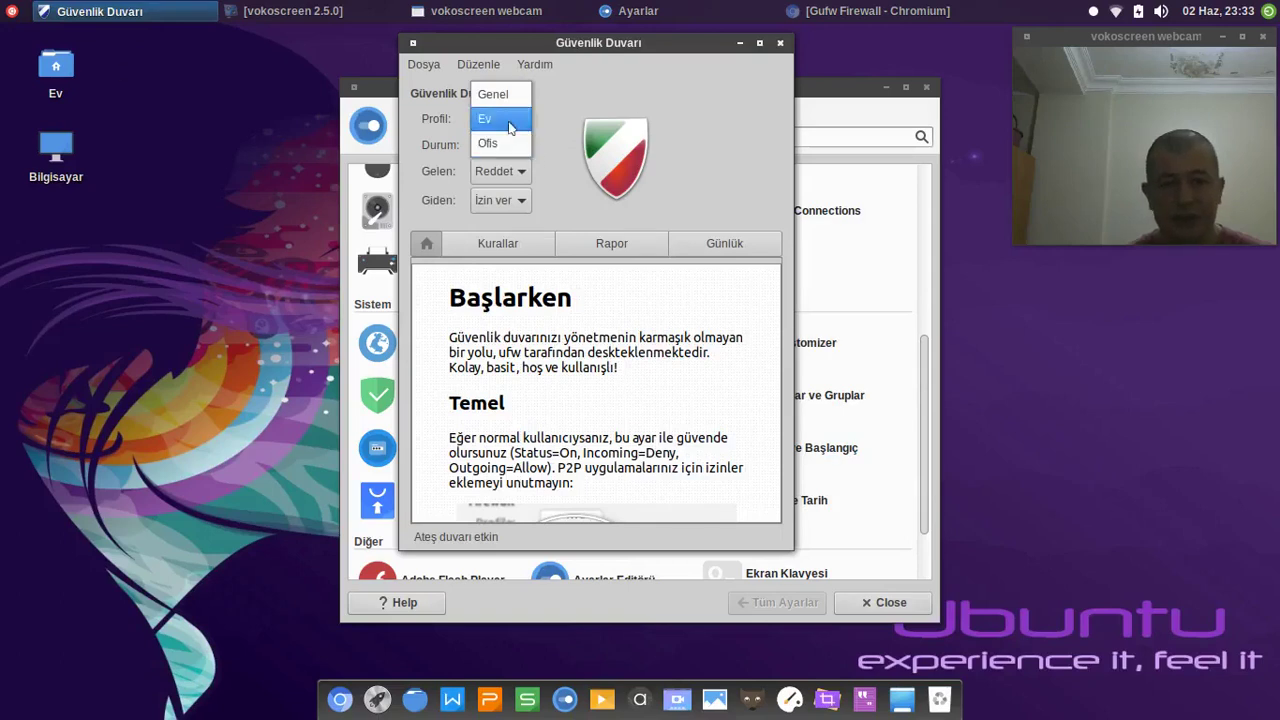
{"action": "left_click", "coordinate": [485, 118]}
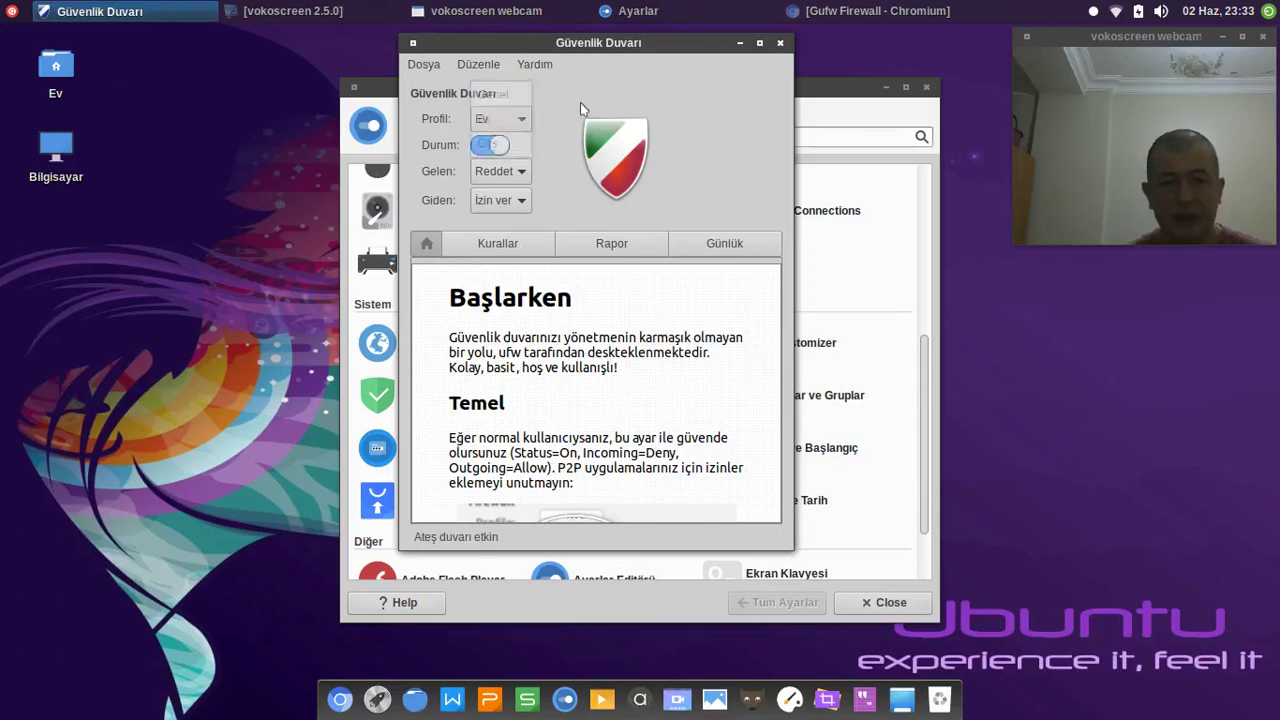
{"action": "left_click", "coordinate": [482, 146]}
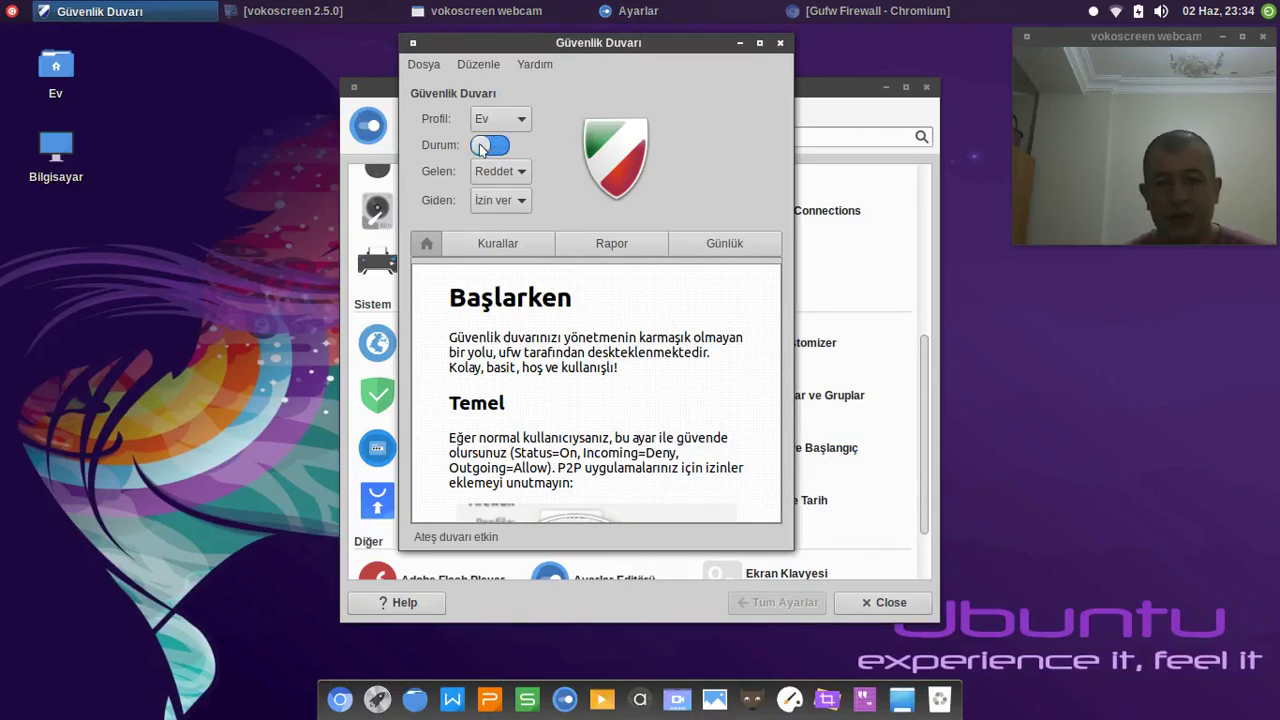
Reposition the firewall window, check the Gufw Firewall name in the About dialog again, and close the firewall application
{"action": "left_click_drag", "start_coordinate": [575, 64], "coordinate": [318, 62]}
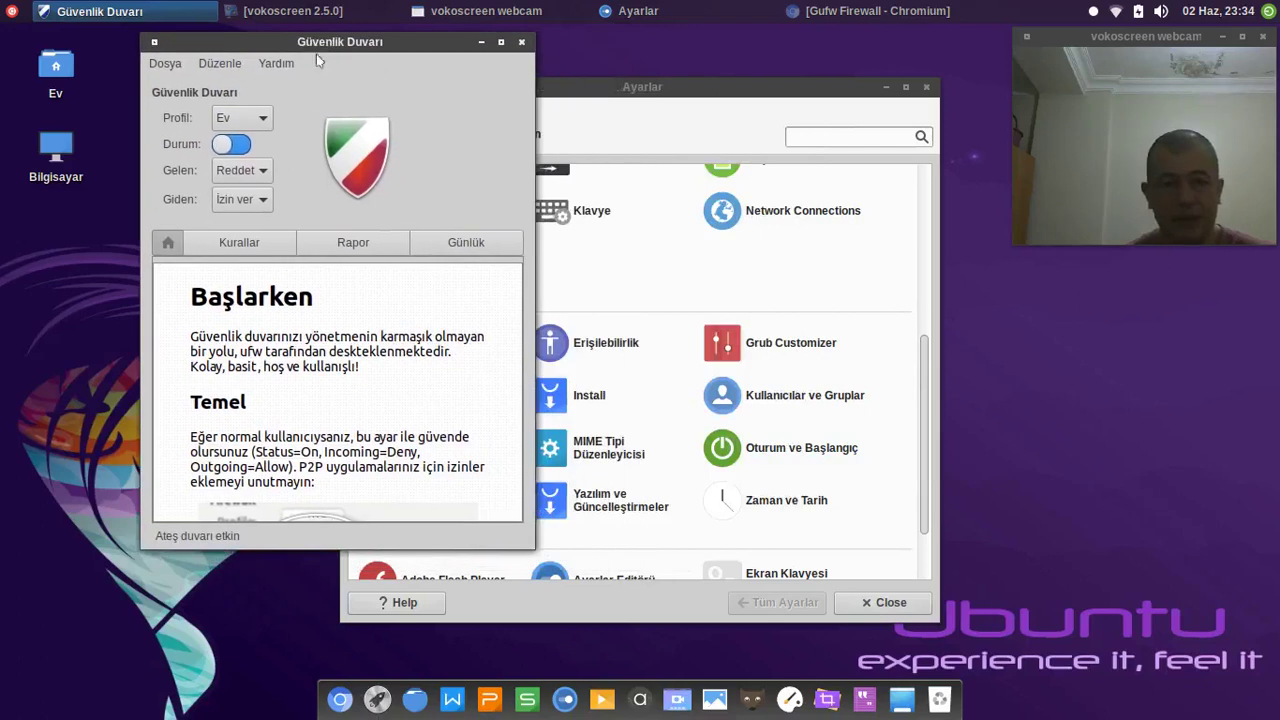
{"action": "left_click", "coordinate": [277, 63]}
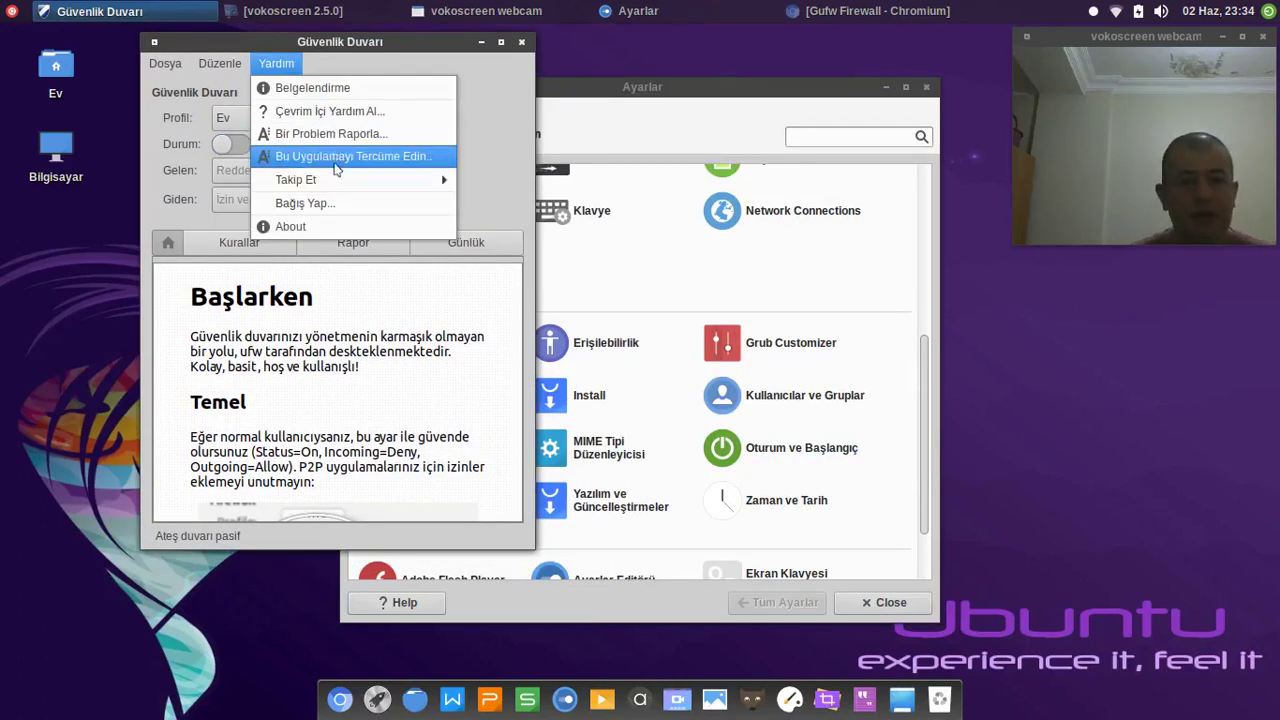
{"action": "left_click", "coordinate": [317, 228]}
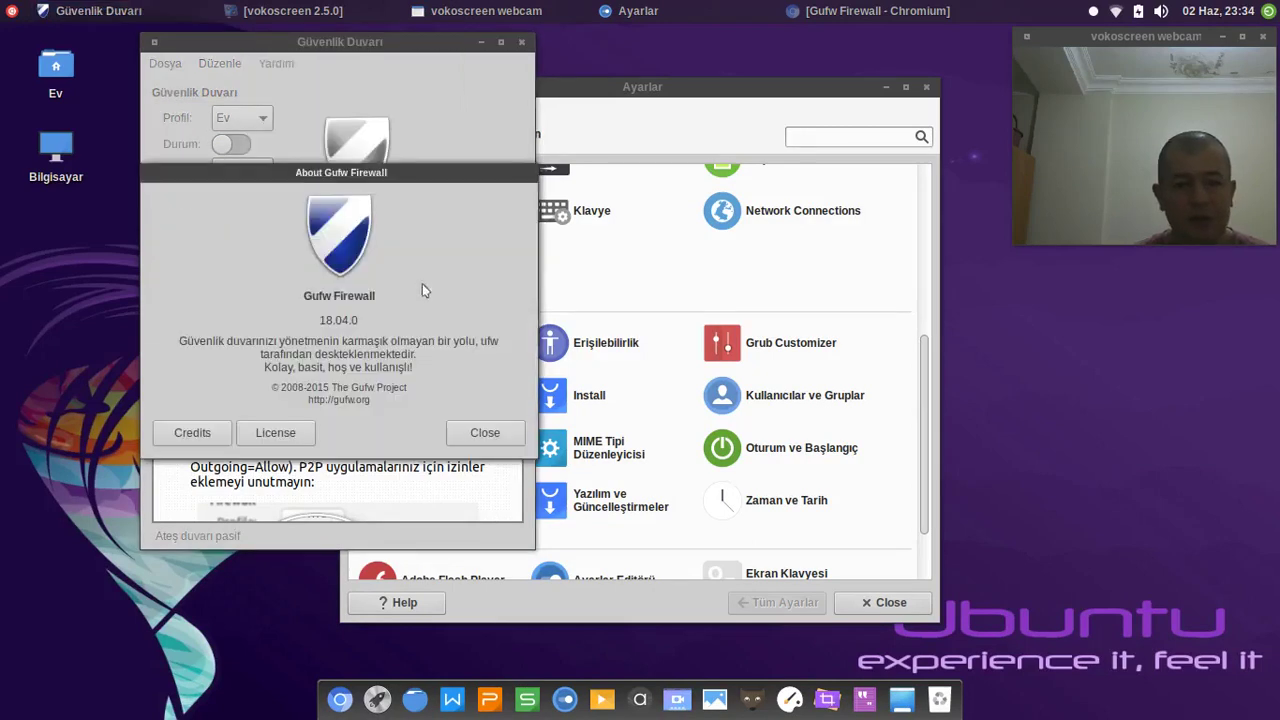
{"action": "left_click_drag", "start_coordinate": [389, 294], "coordinate": [266, 295]}
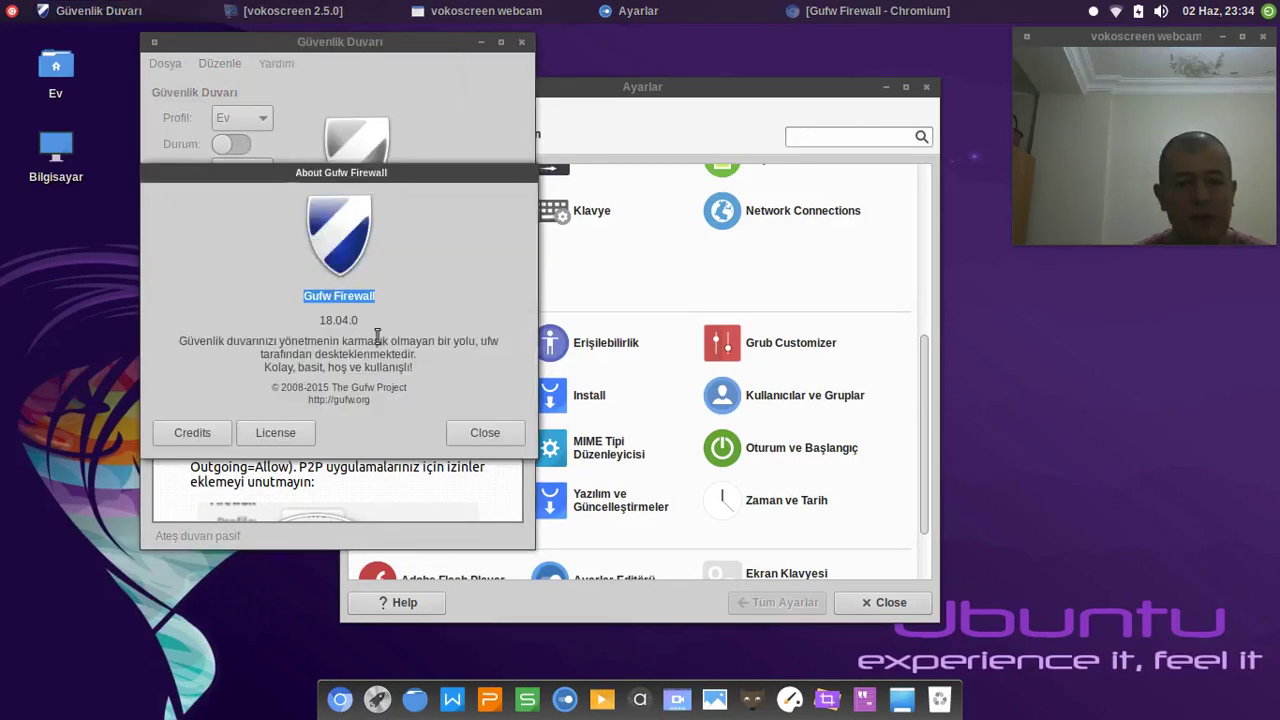
{"action": "left_click", "coordinate": [485, 432]}
{"action": "left_click", "coordinate": [521, 42]}
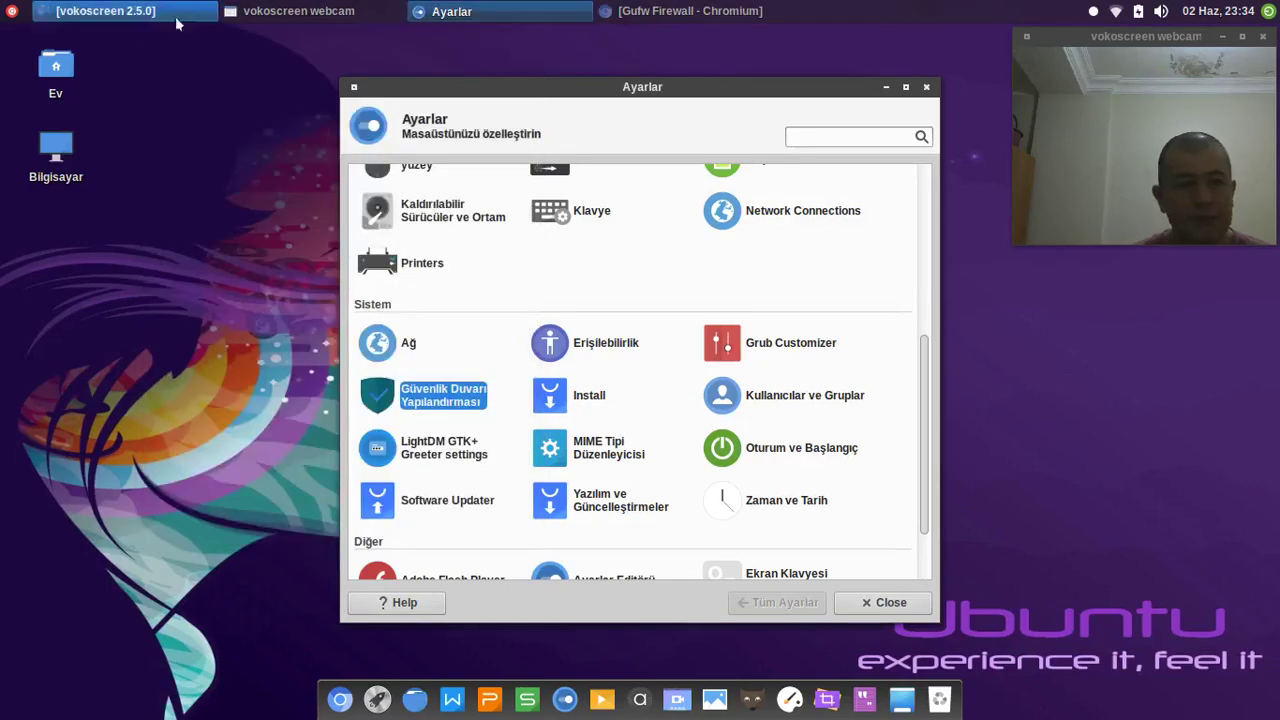
Switch to Chromium and page the gufw.org slideshow back to the Gufw Firewall slide with the Ubuntu Installer option
{"action": "left_click", "coordinate": [680, 11]}
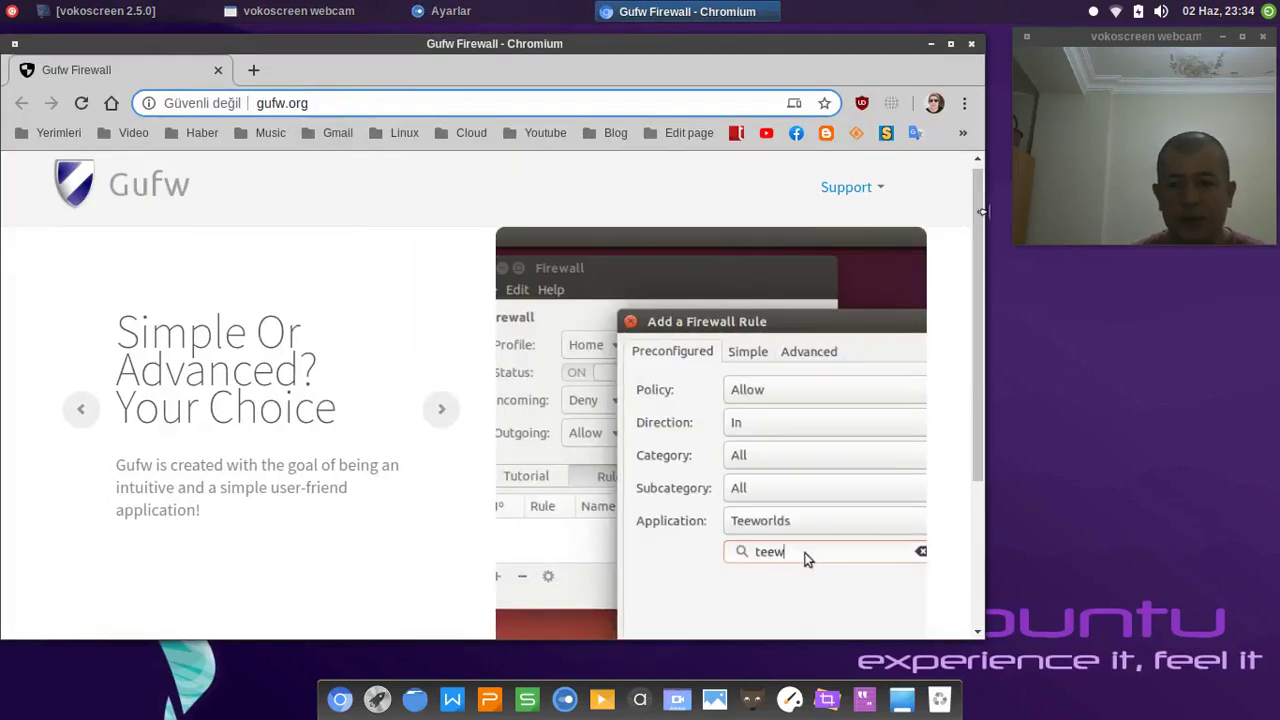
{"action": "left_click_drag", "start_coordinate": [977, 215], "coordinate": [1005, 206]}
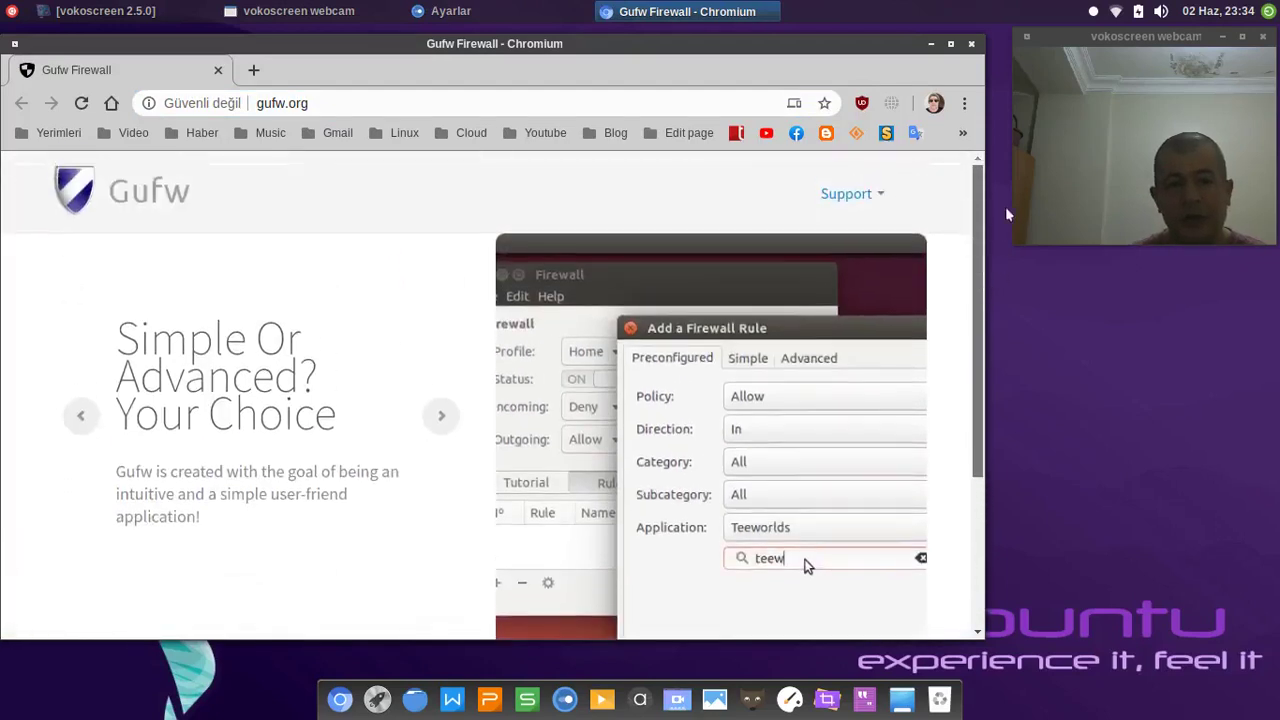
{"action": "left_click", "coordinate": [79, 416]}
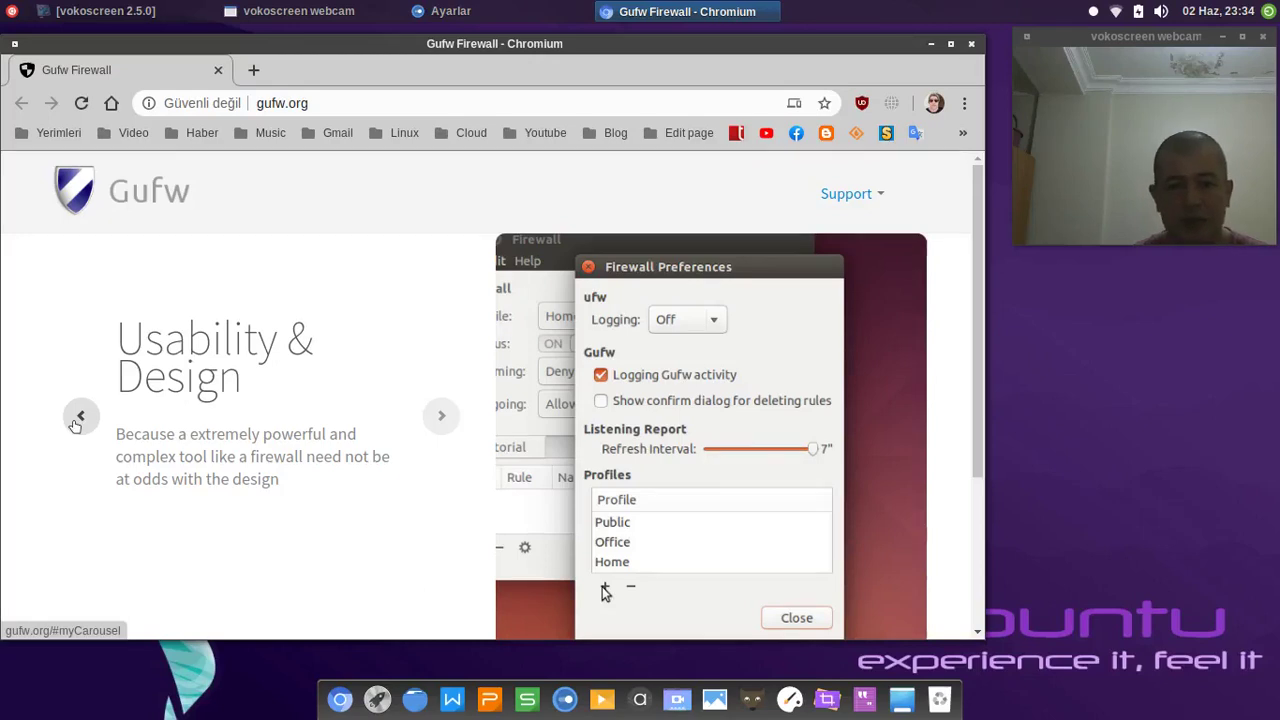
{"action": "left_click", "coordinate": [77, 418]}
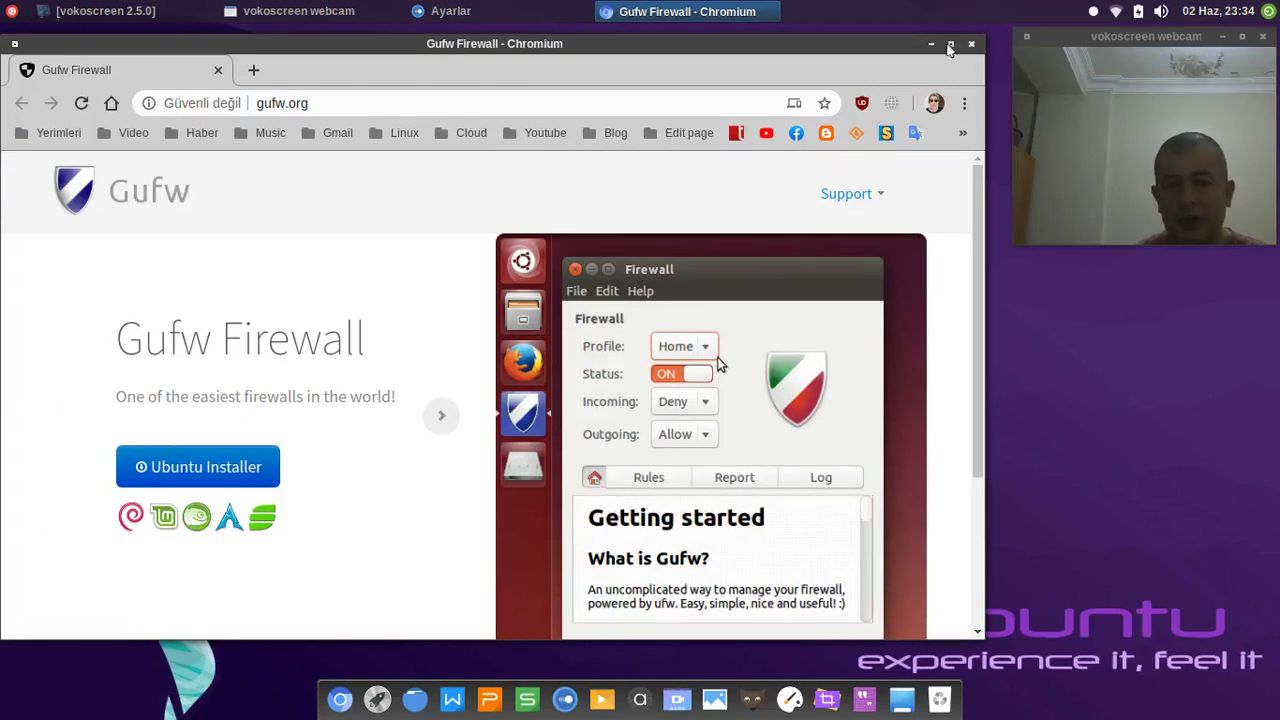
Move the browser window slightly up, minimize it, and close the Ayarlar settings window
{"action": "left_click_drag", "start_coordinate": [847, 43], "coordinate": [846, 36]}
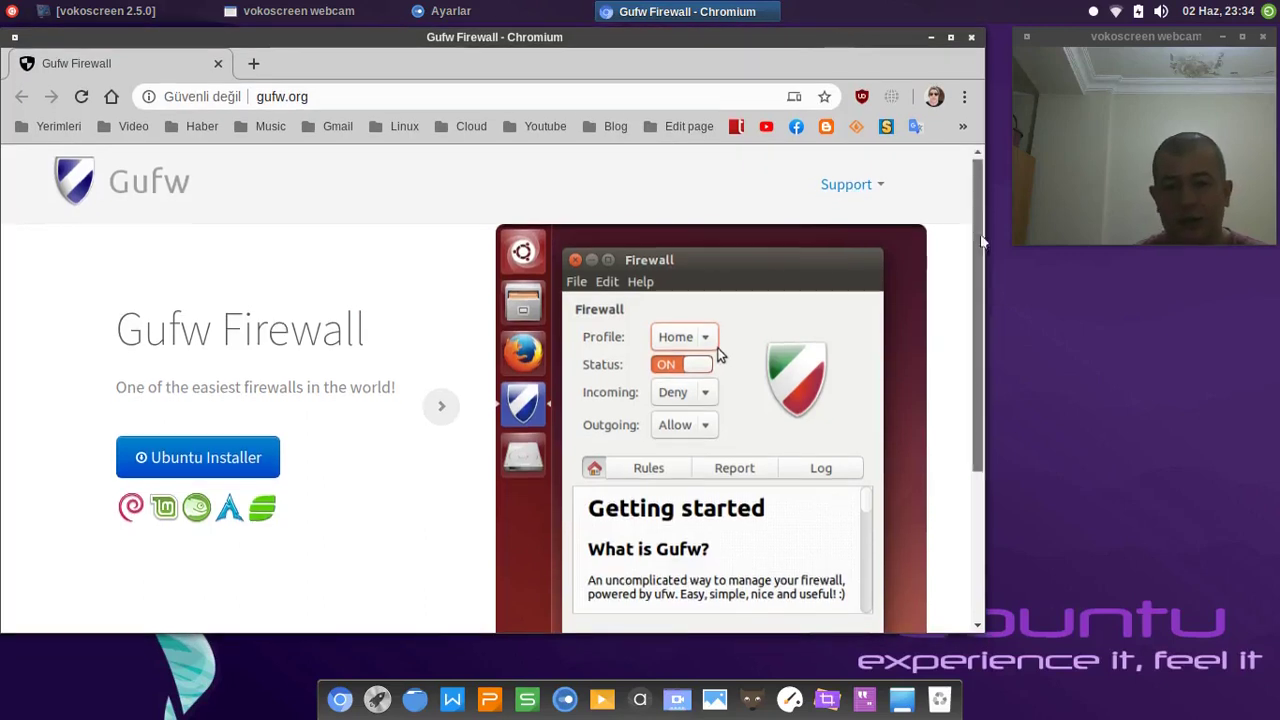
{"action": "left_click_drag", "start_coordinate": [981, 250], "coordinate": [1010, 173]}
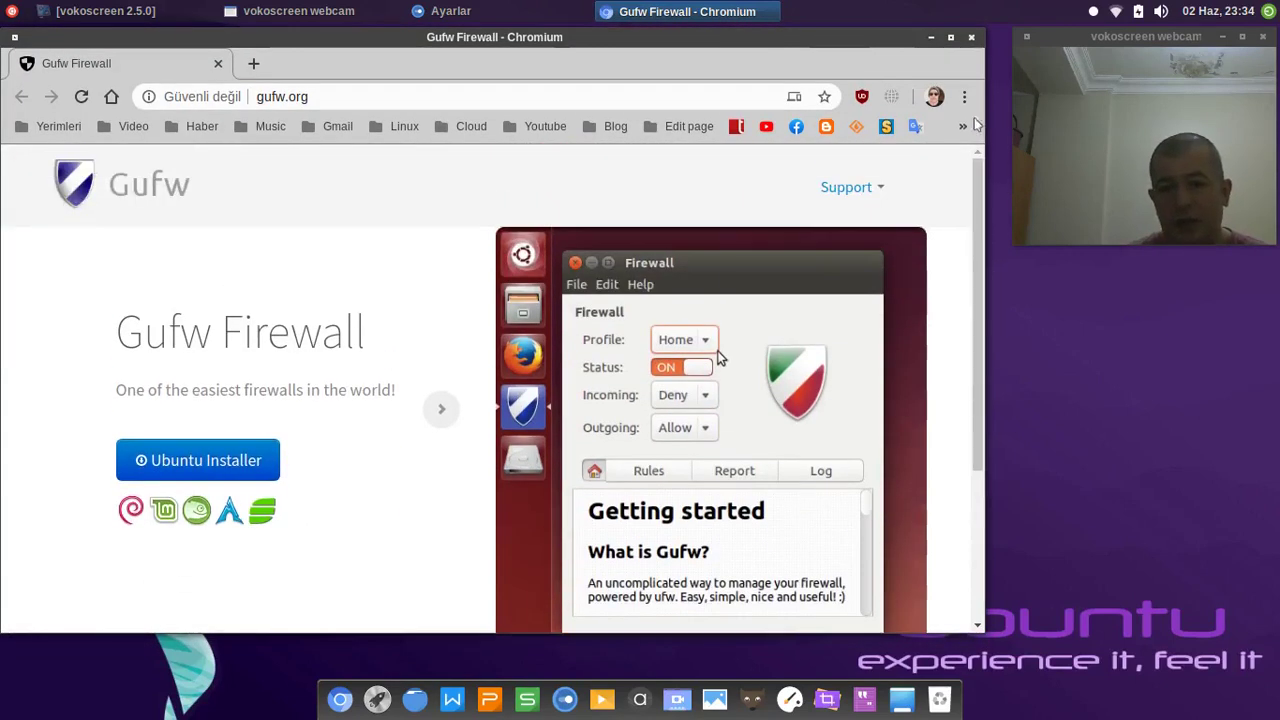
{"action": "left_click", "coordinate": [931, 38]}
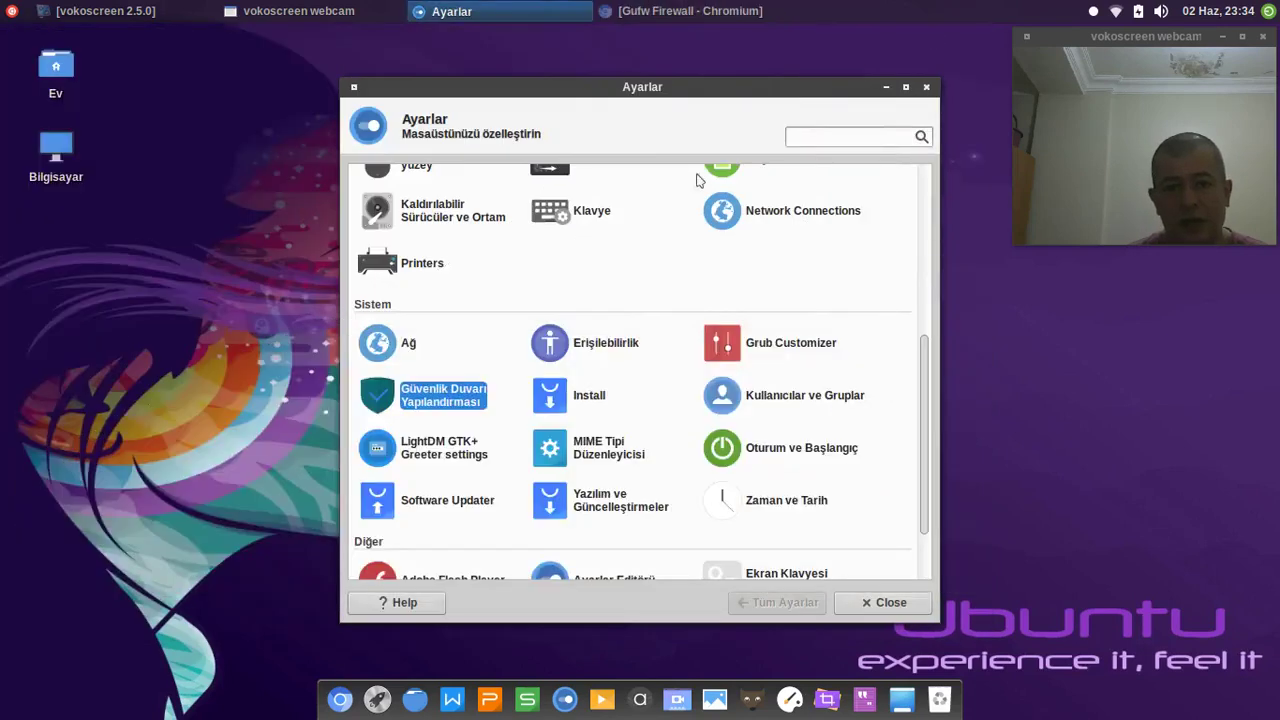
{"action": "left_click", "coordinate": [926, 88]}
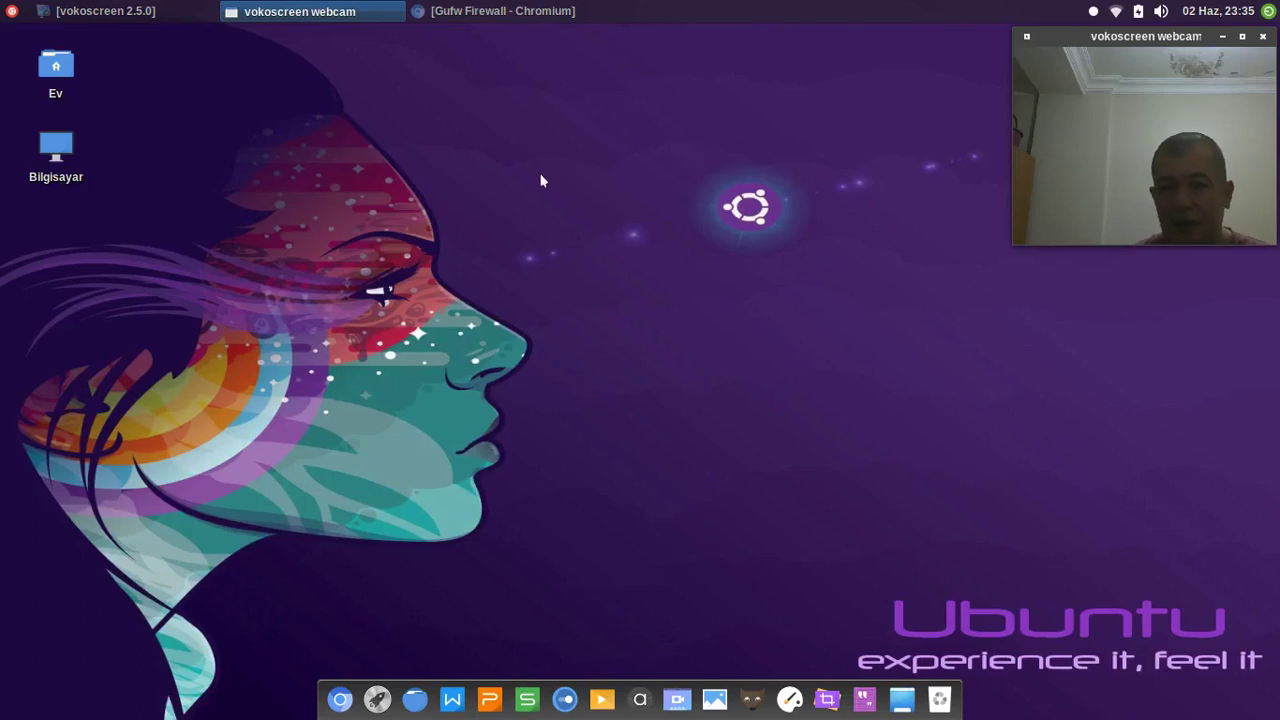
Restore Chromium and search Google for "comodo for antivirüs linux" in a new tab
{"action": "left_click", "coordinate": [503, 11]}
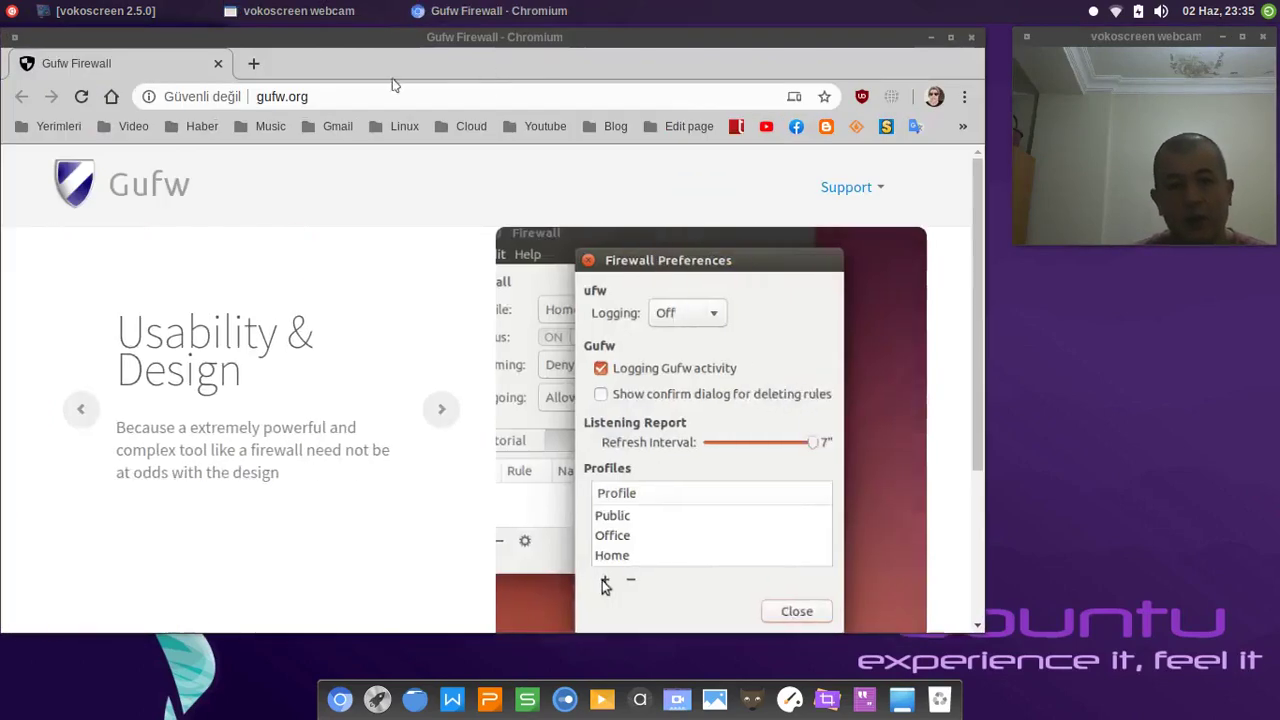
{"action": "key", "text": "ctrl+t"}
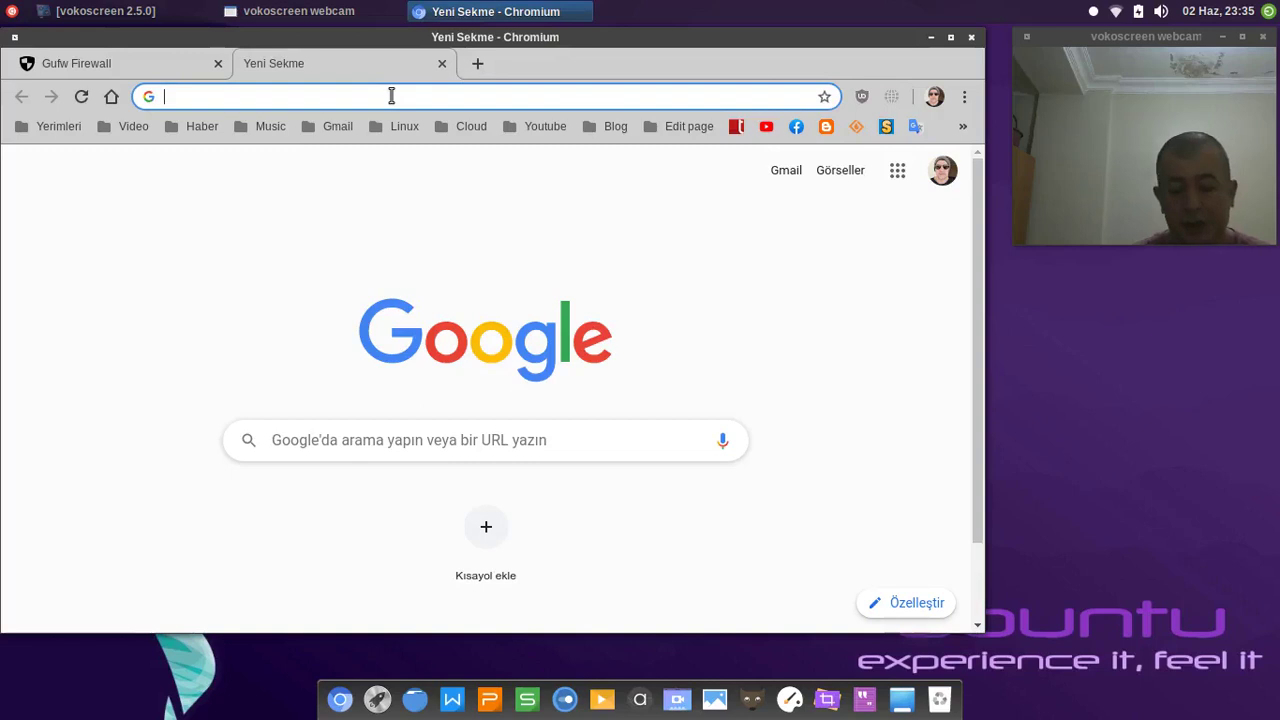
{"action": "type", "text": "comodo "}
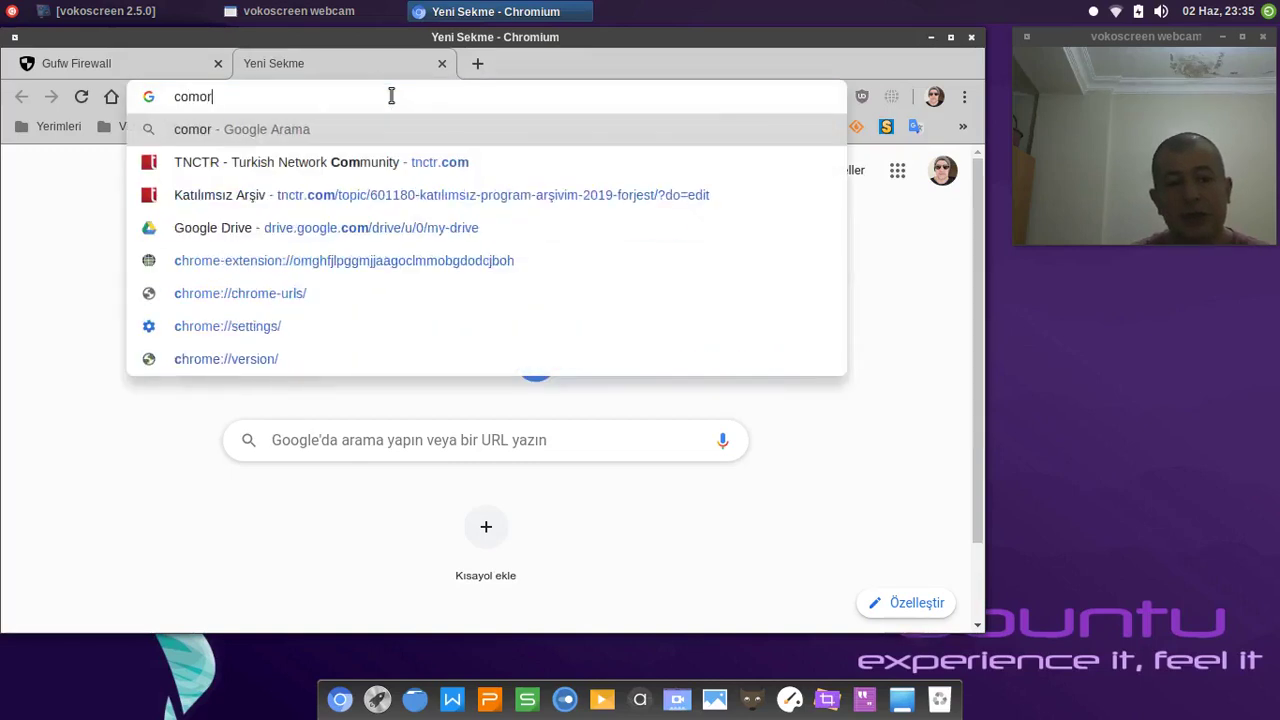
{"action": "type", "text": "f"}
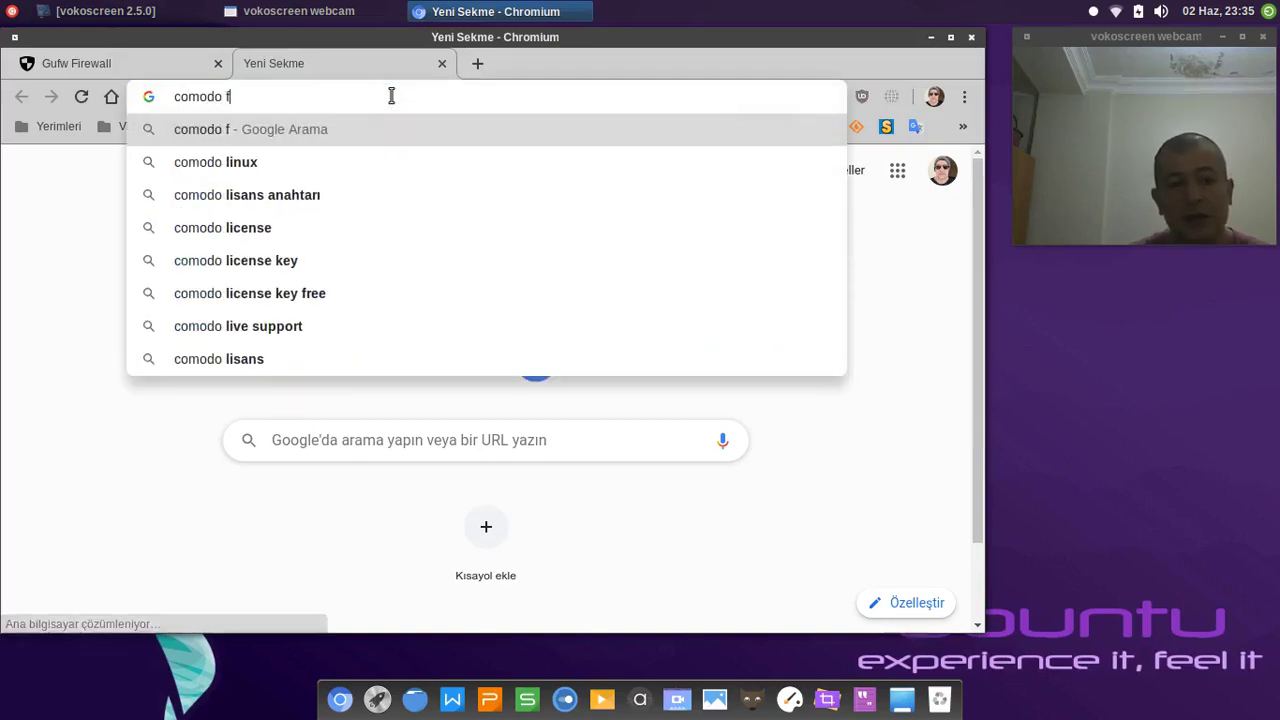
{"action": "type", "text": "or antivir"}
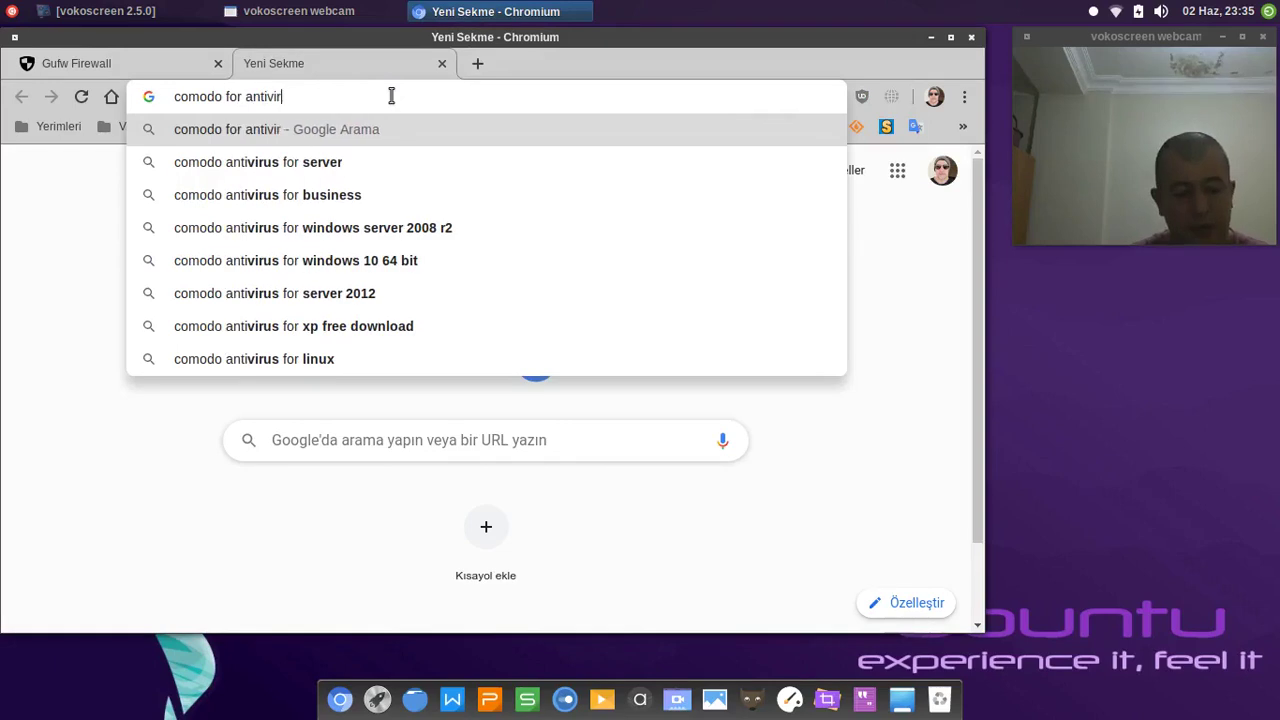
{"action": "type", "text": "üs linux"}
{"action": "key", "text": "Return"}
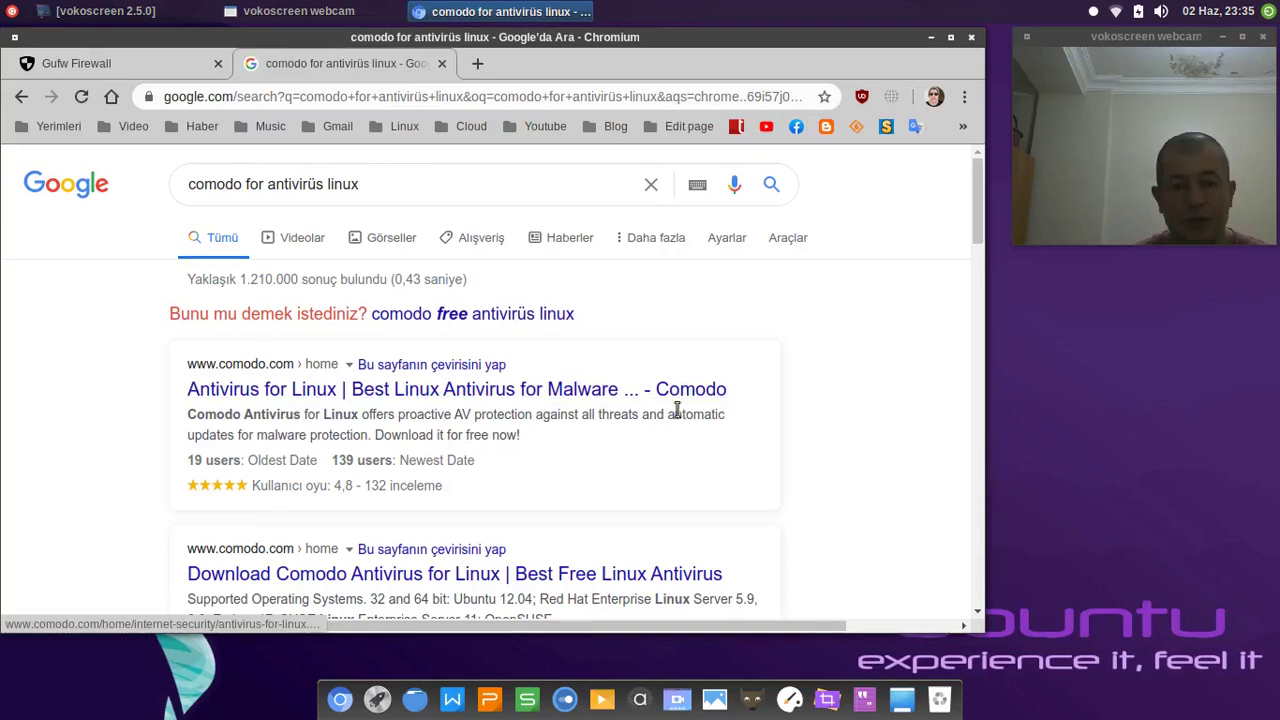
Look through the Comodo Antivirus for Linux search results, close the search tab and minimize the browser
{"action": "scroll", "coordinate": [770, 385], "scroll_direction": "down", "scroll_amount": 2}
{"action": "scroll", "coordinate": [457, 414], "scroll_direction": "down", "scroll_amount": 4}
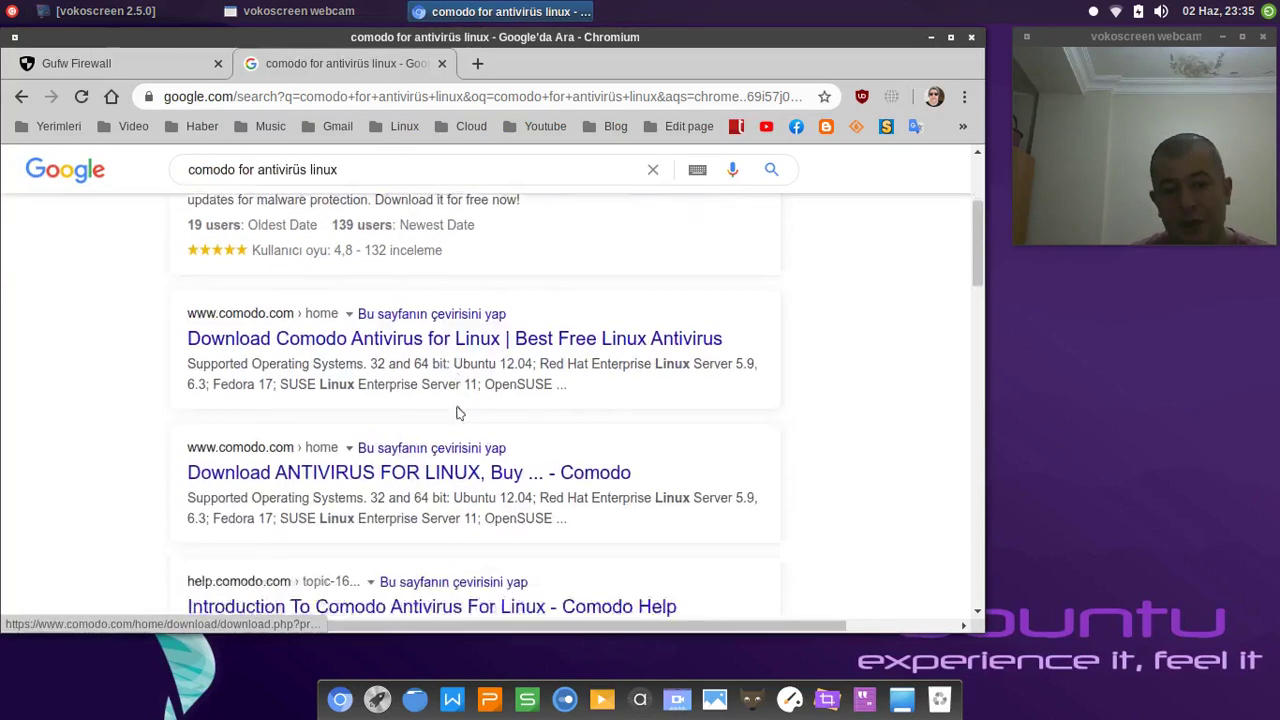
{"action": "scroll", "coordinate": [458, 413], "scroll_direction": "up", "scroll_amount": 4}
{"action": "scroll", "coordinate": [457, 414], "scroll_direction": "up", "scroll_amount": 1}
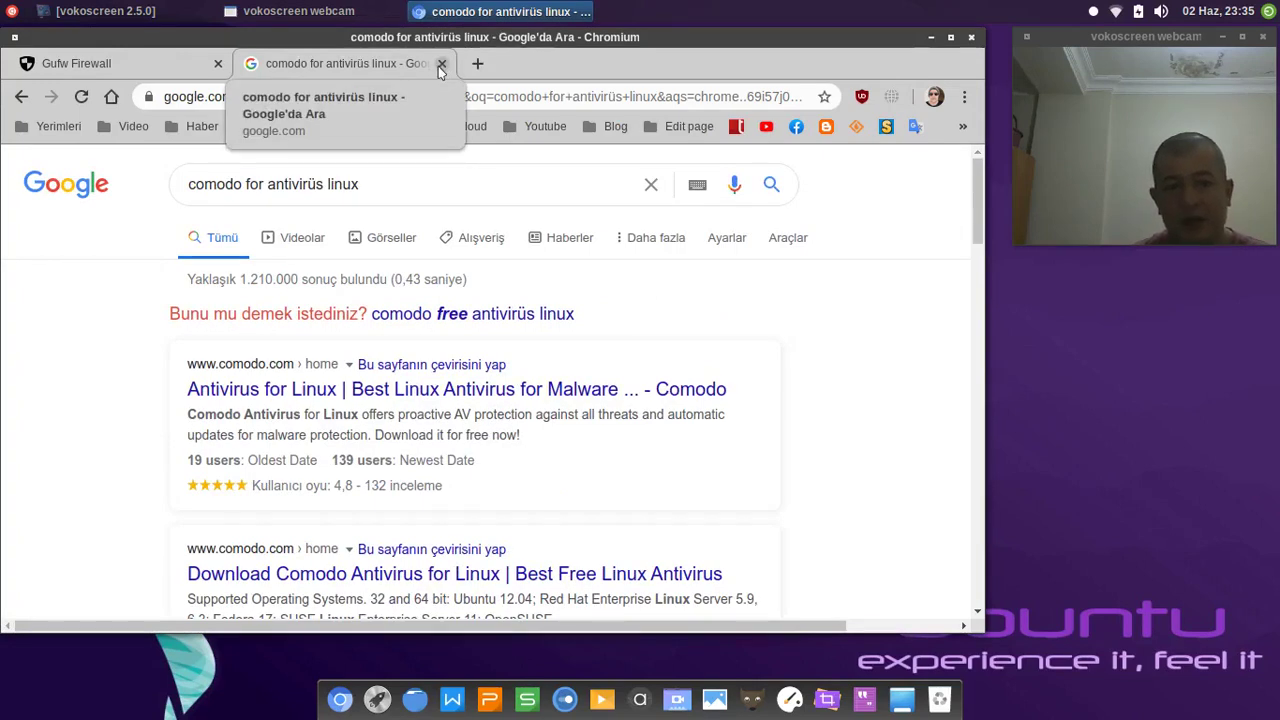
{"action": "left_click", "coordinate": [441, 65]}
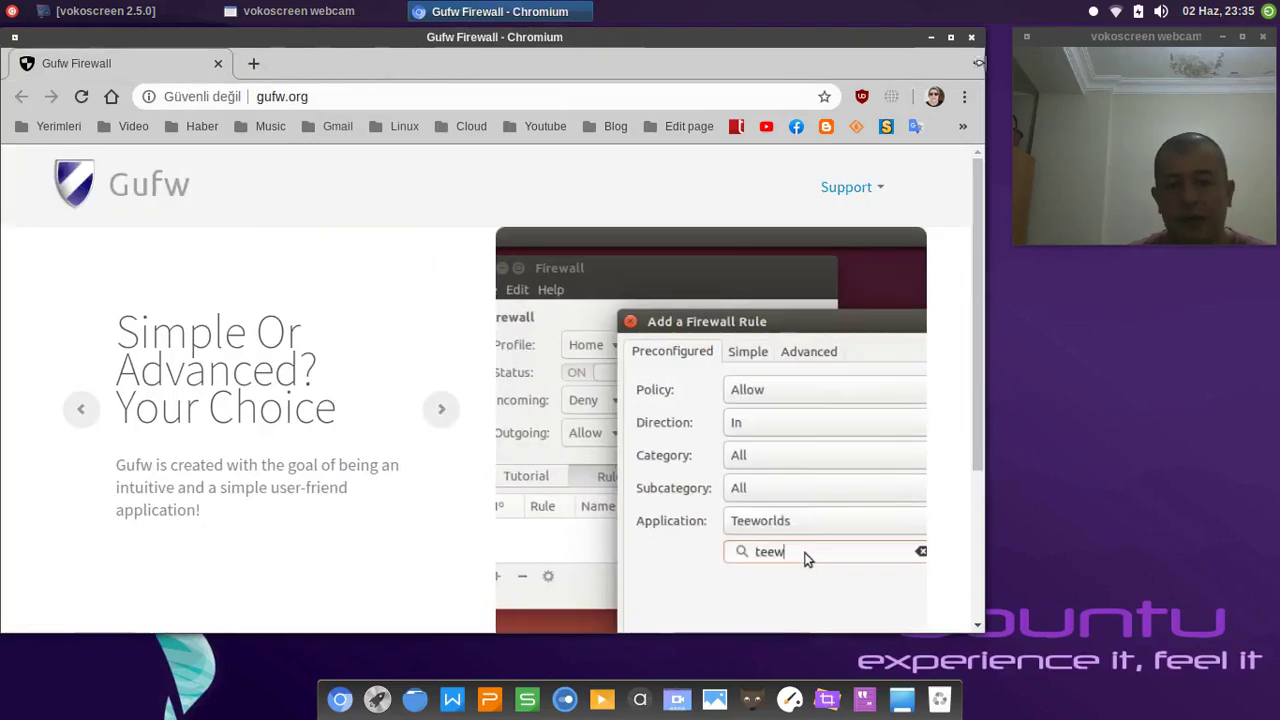
{"action": "left_click", "coordinate": [931, 40]}
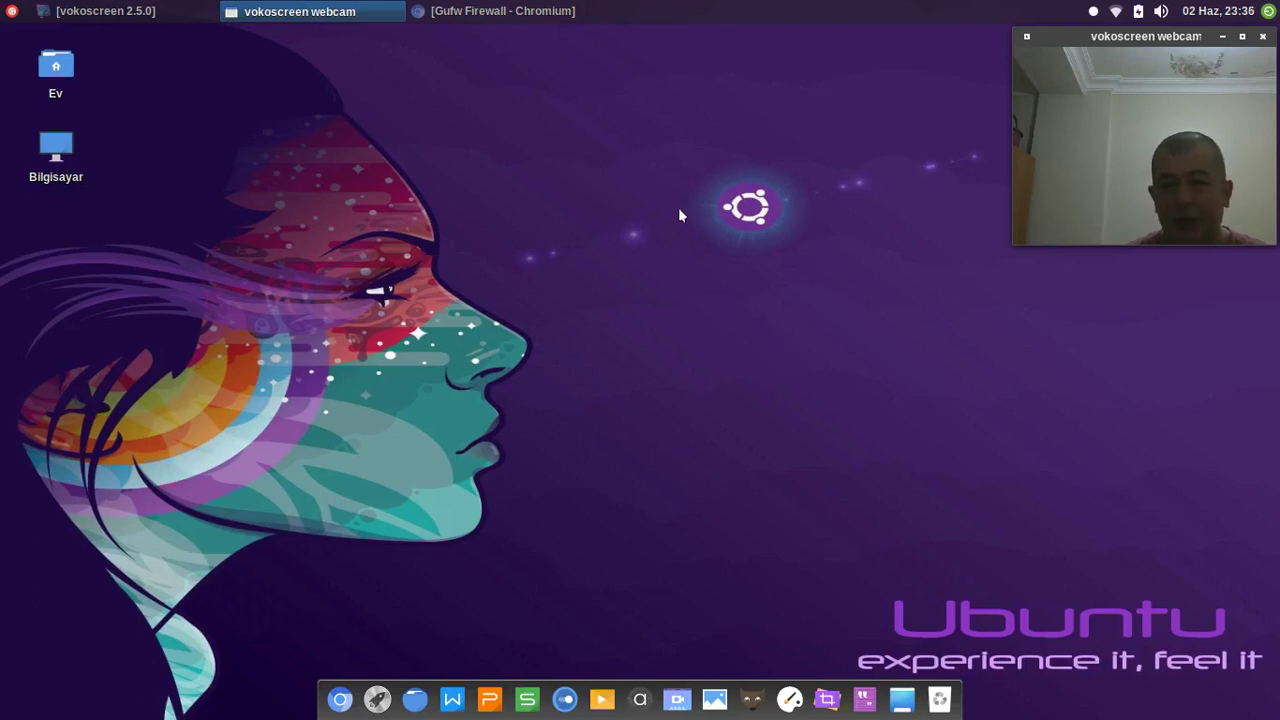
{"action": "left_click", "coordinate": [1093, 11]}
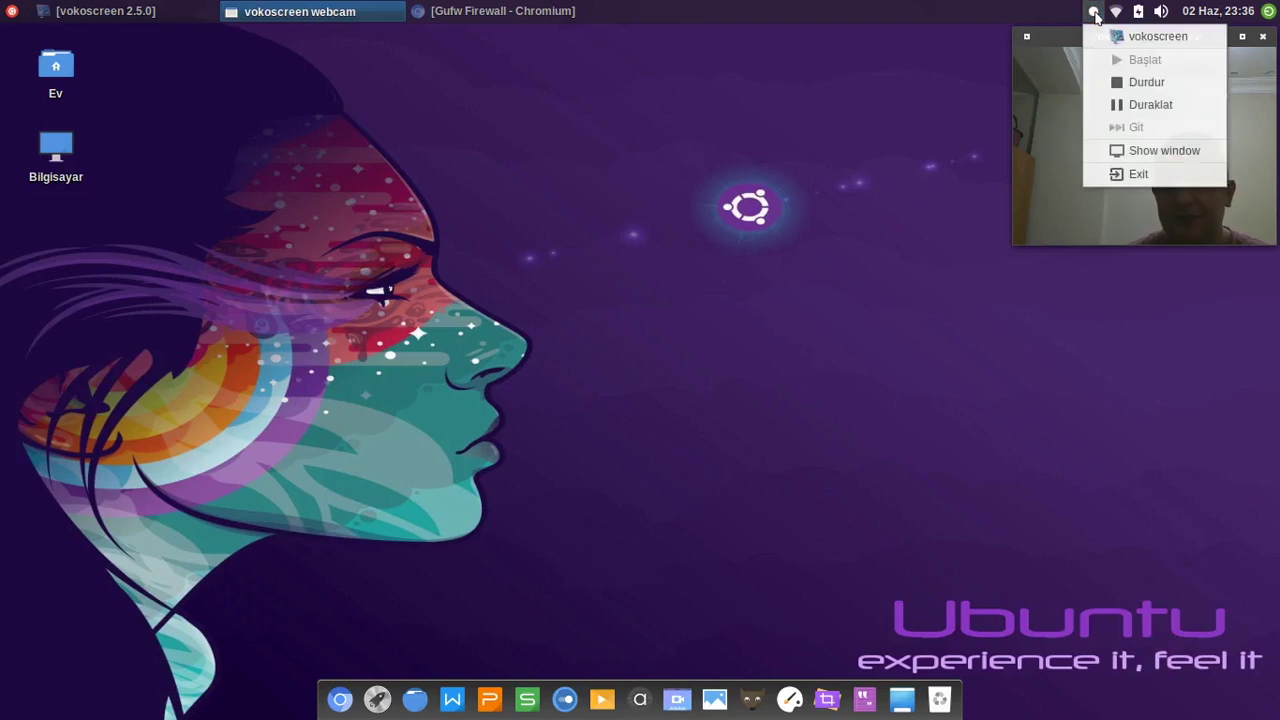